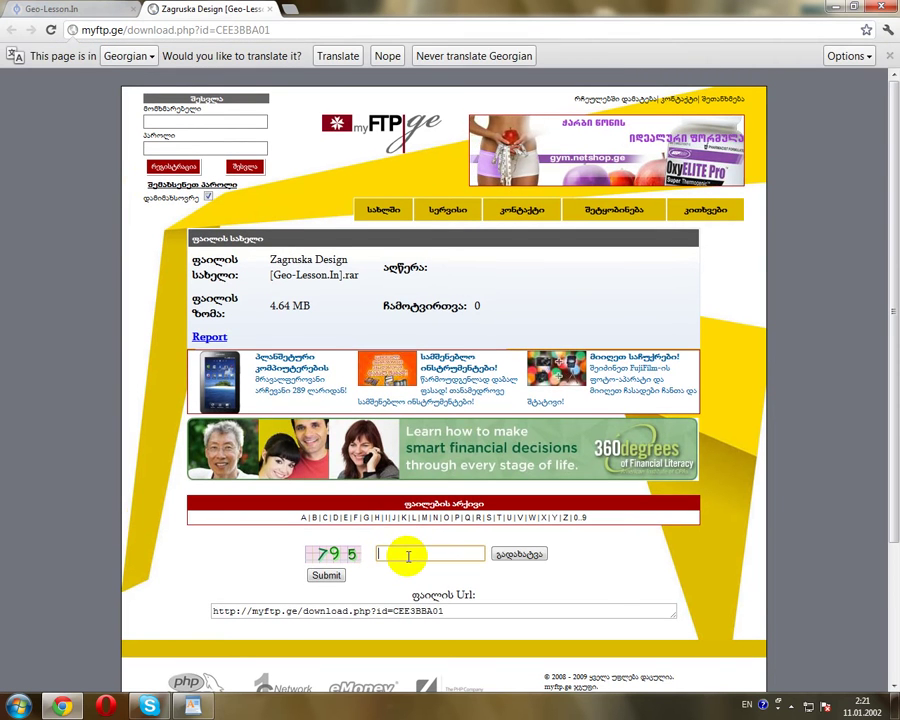
Step: Try to submit the captcha code for the Zagruska Design [Geo-Lesson.In].rar download
click(408, 555)
text(79)
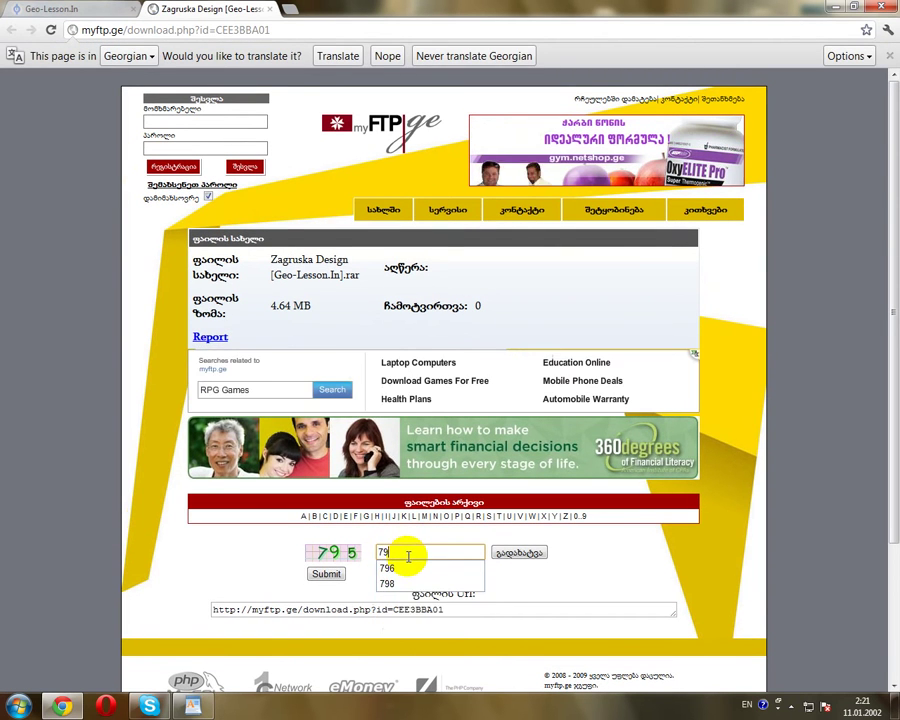
text(5)
key(Return)
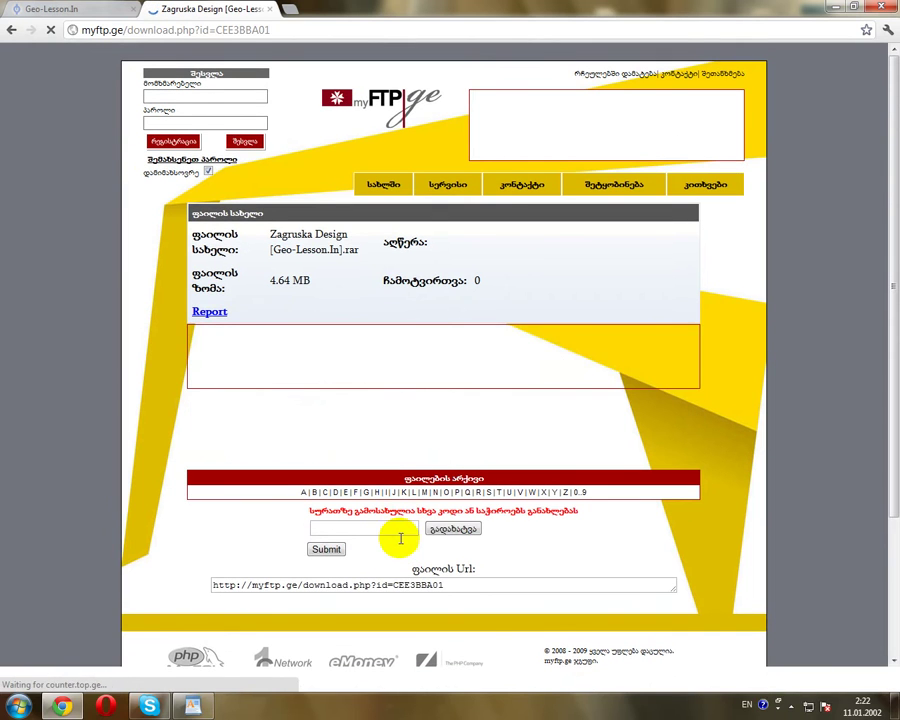
Step: Enter the newly shown captcha code and submit it to request the Zagruska Design archive download
click(413, 535)
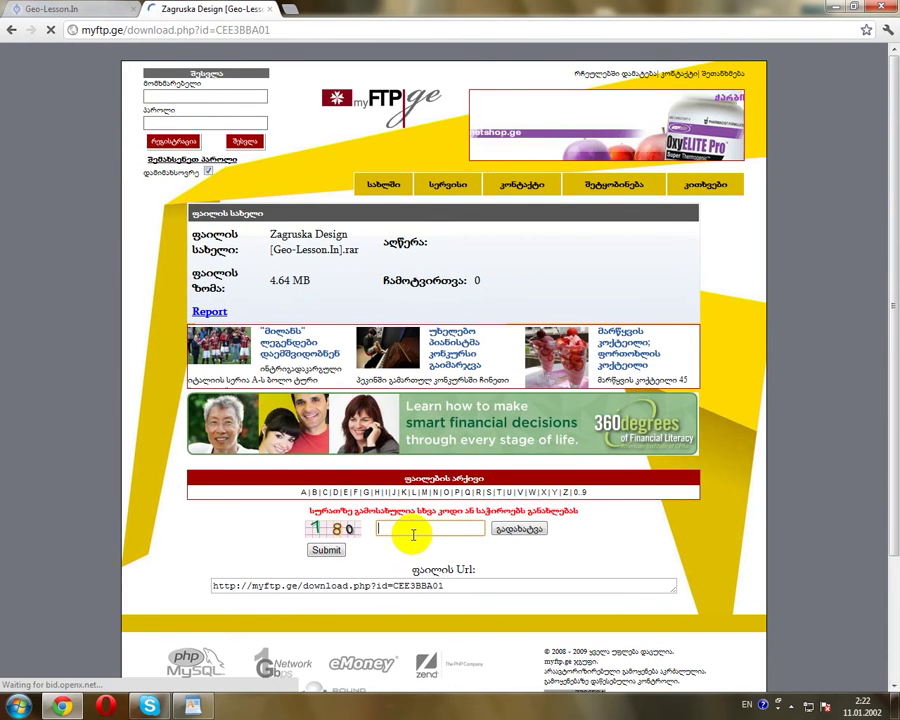
text(78)
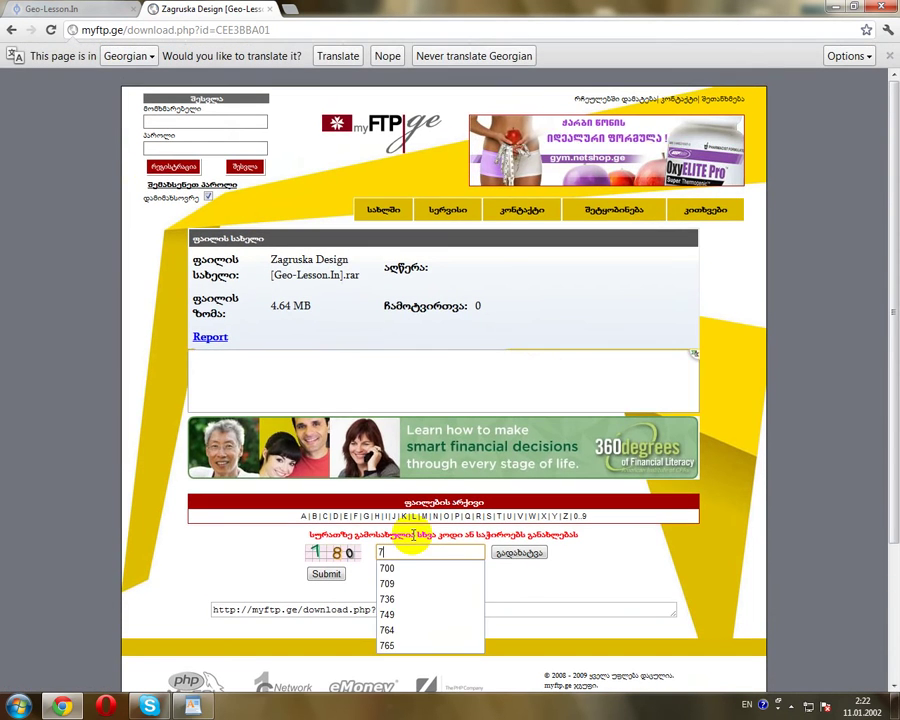
text(80)
click(326, 572)
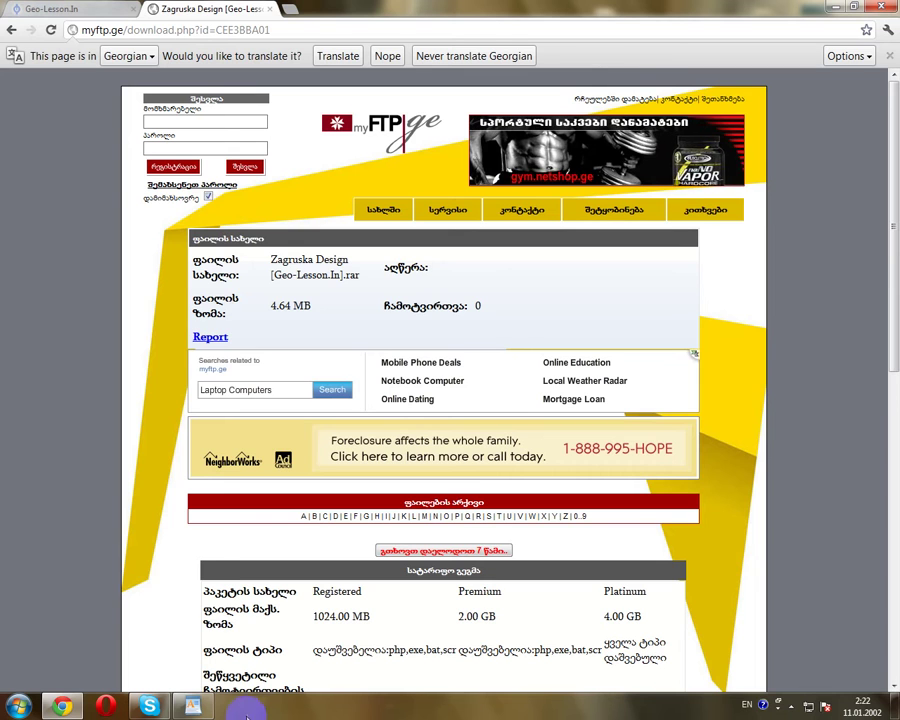
Step: Check the third instruction, about Ftp Client Cute Ftp, in the WordPad notes and put the notes away
click(193, 706)
click(230, 288)
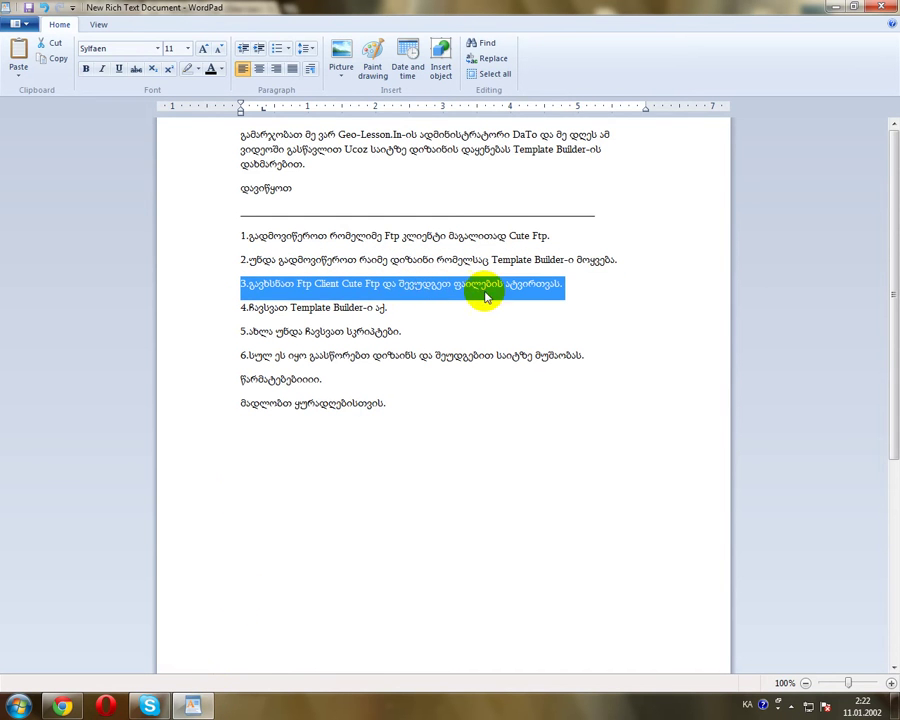
click(836, 10)
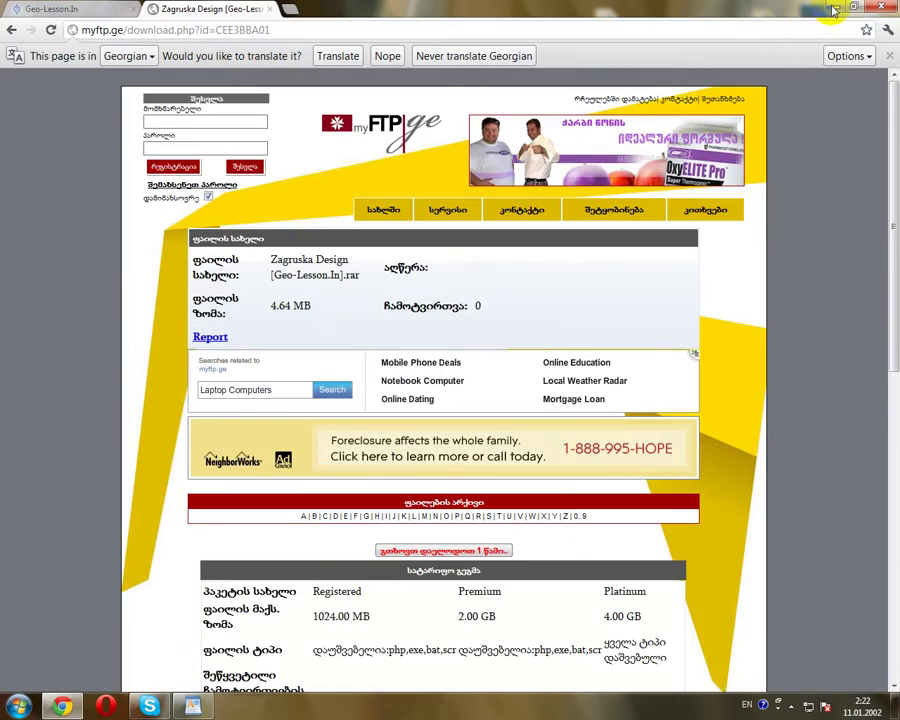
Step: Launch the cuteftp application from the DATO $ GIO\UCOZ\CUTE FTP folder on drive D and close the Explorer window
click(772, 10)
double_click(24, 92)
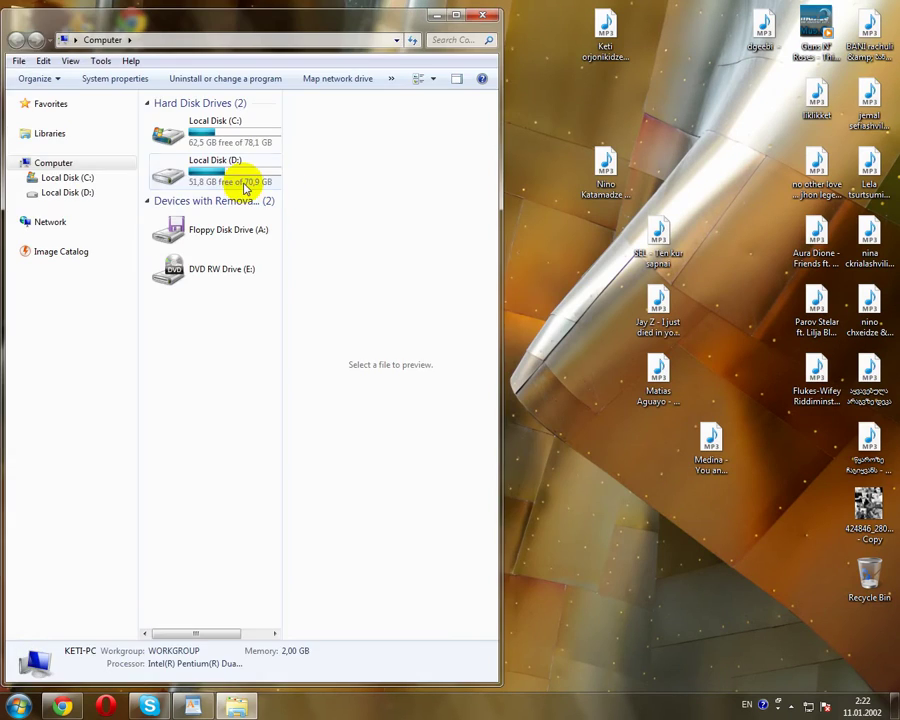
double_click(245, 186)
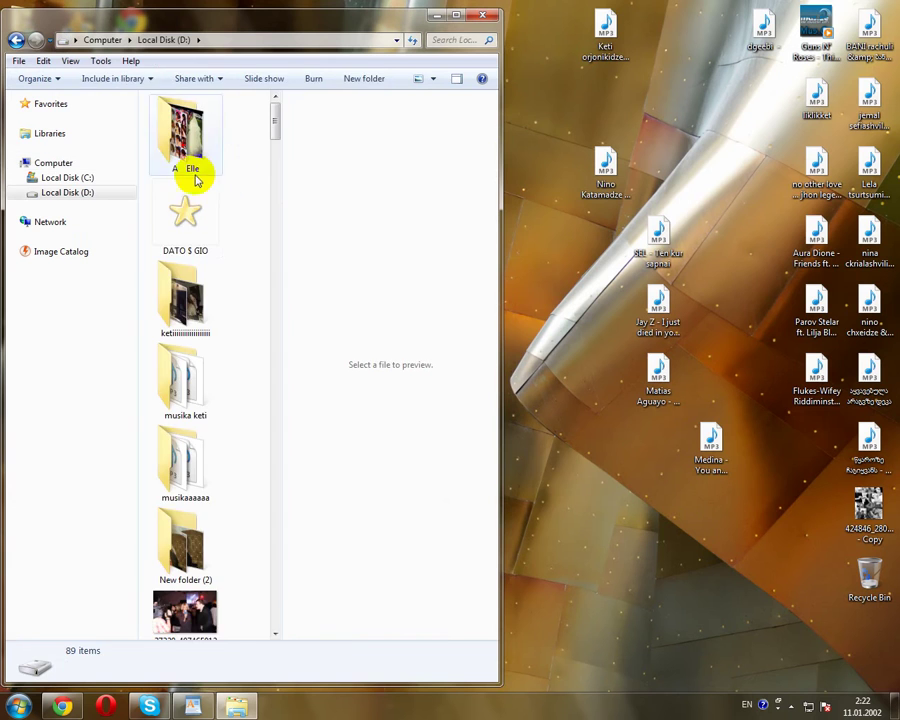
double_click(192, 194)
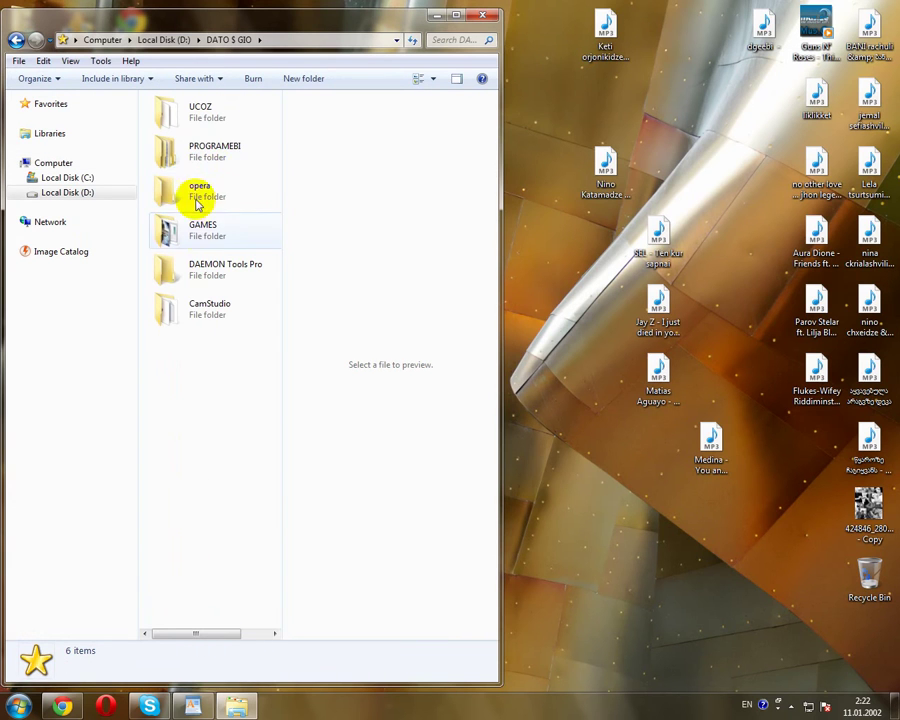
double_click(216, 121)
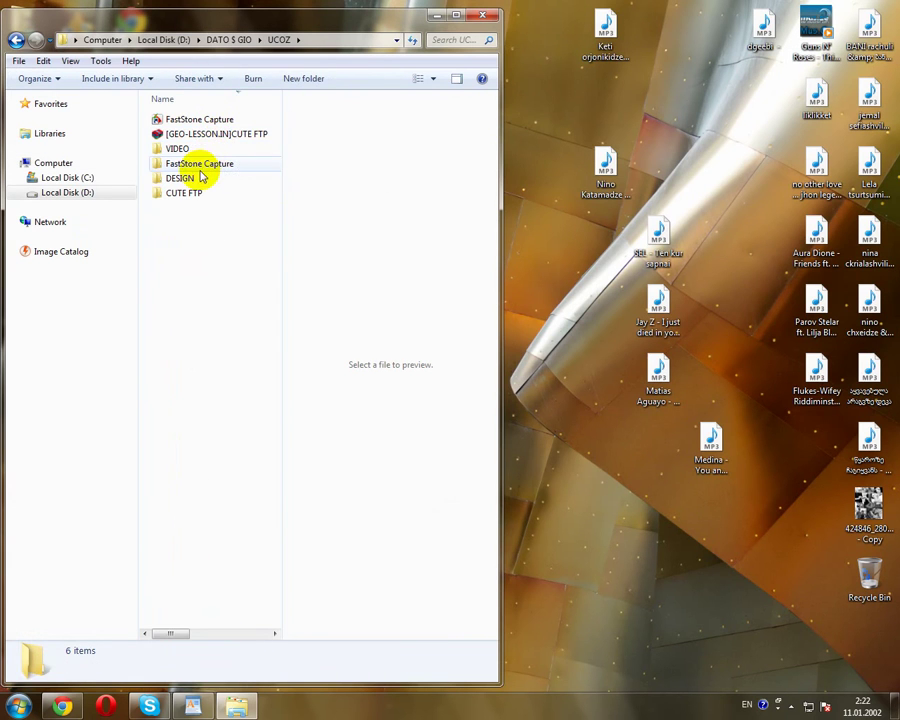
double_click(190, 192)
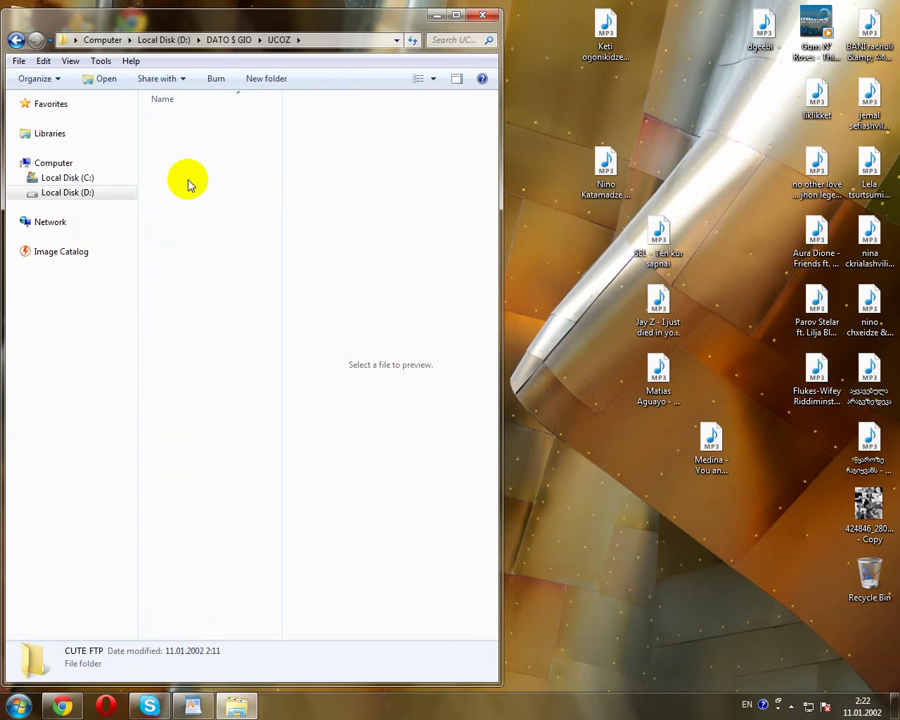
click(192, 164)
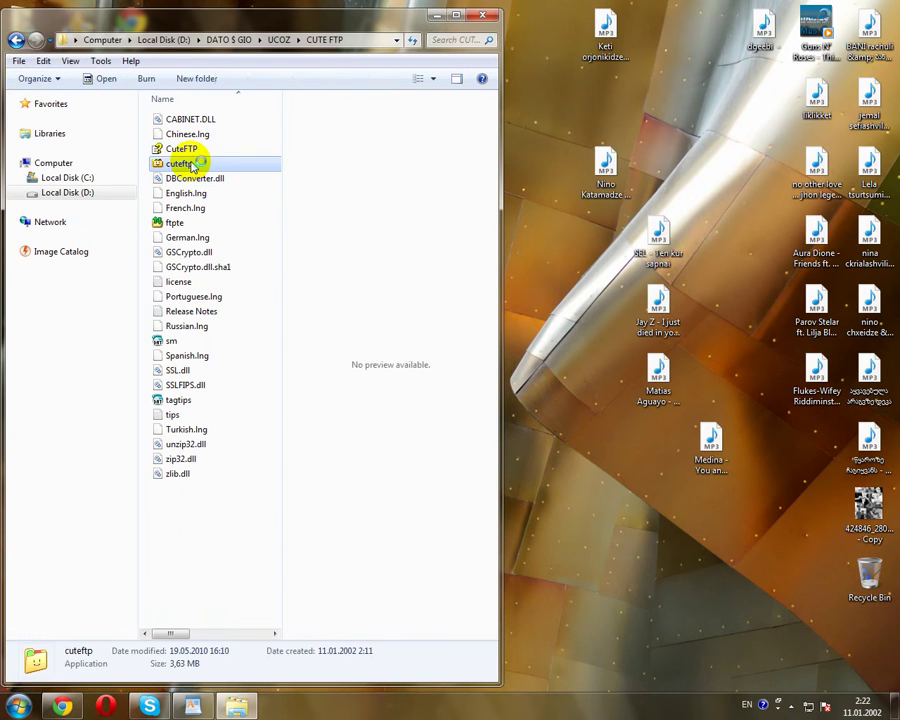
click(489, 18)
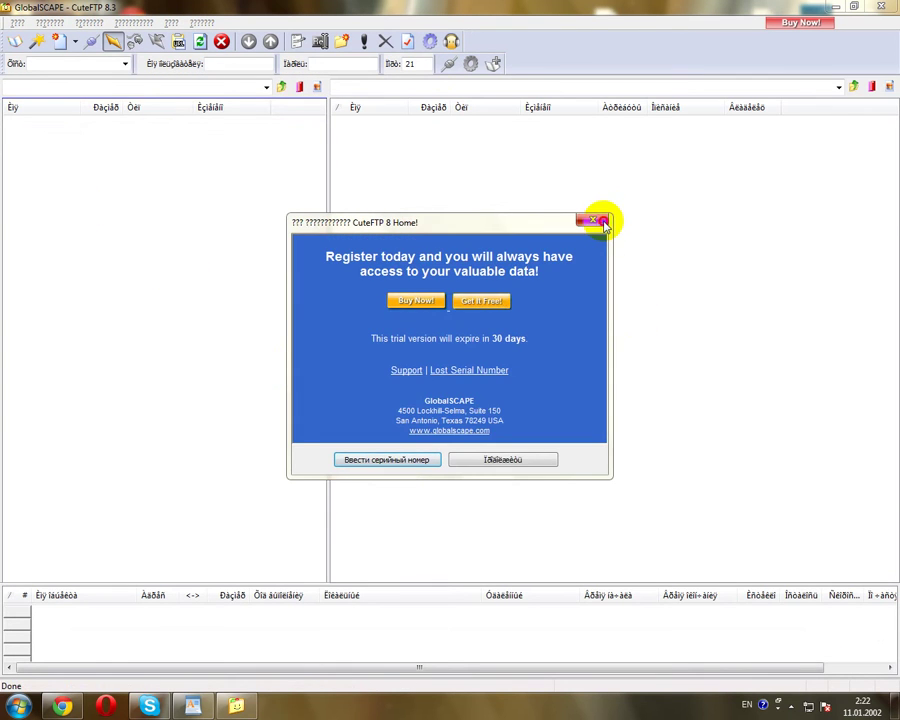
Step: Dismiss the CuteFTP 8 Home trial registration notice to reach the main window
click(600, 221)
click(554, 238)
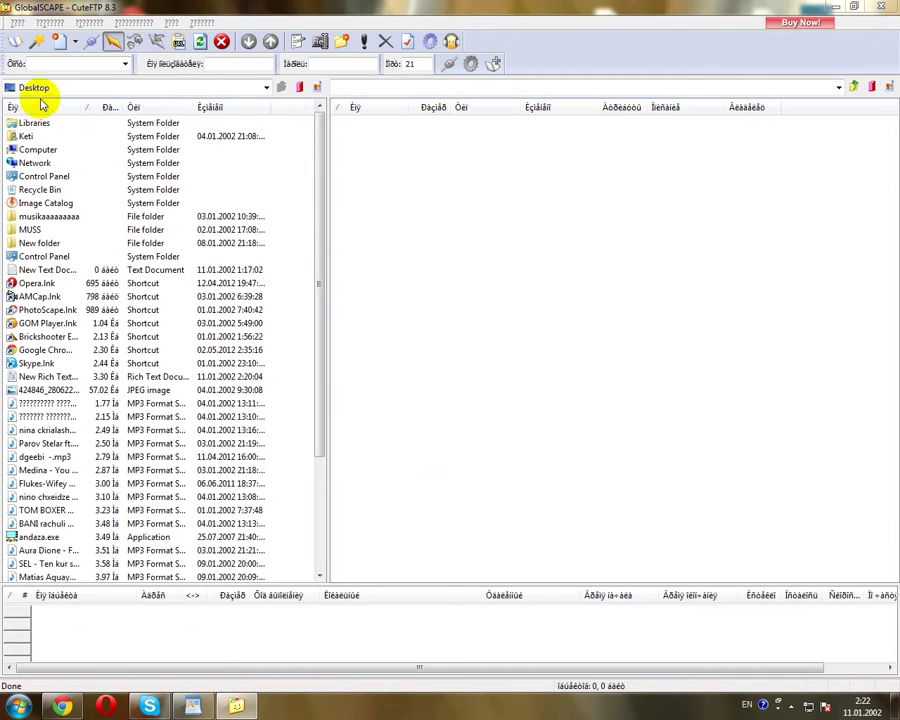
click(659, 217)
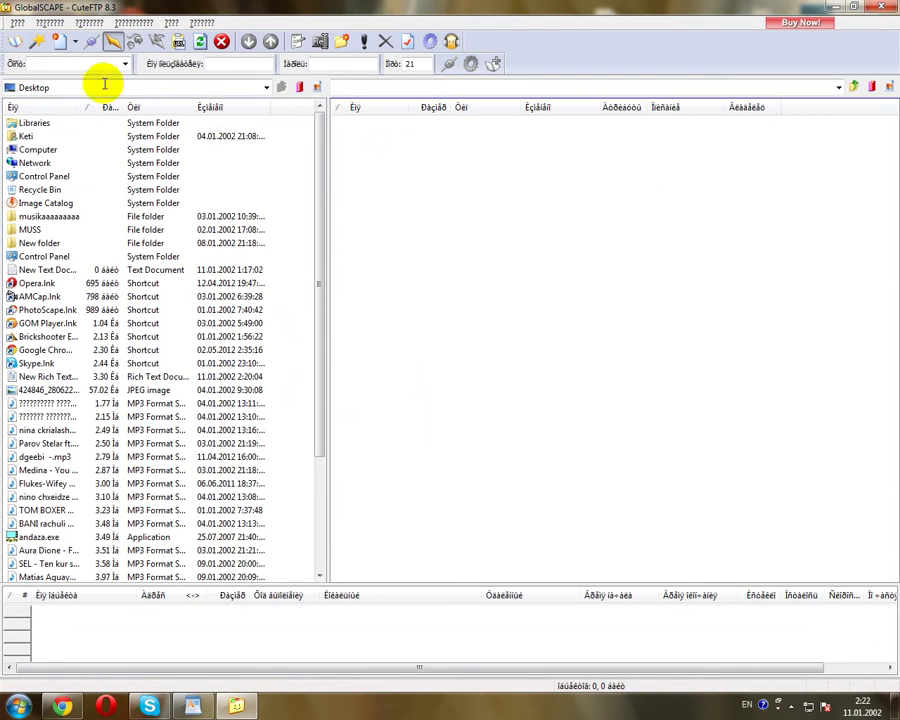
Step: Switch to Chrome and open the site geo-lesson-text.ucoz.com
click(68, 702)
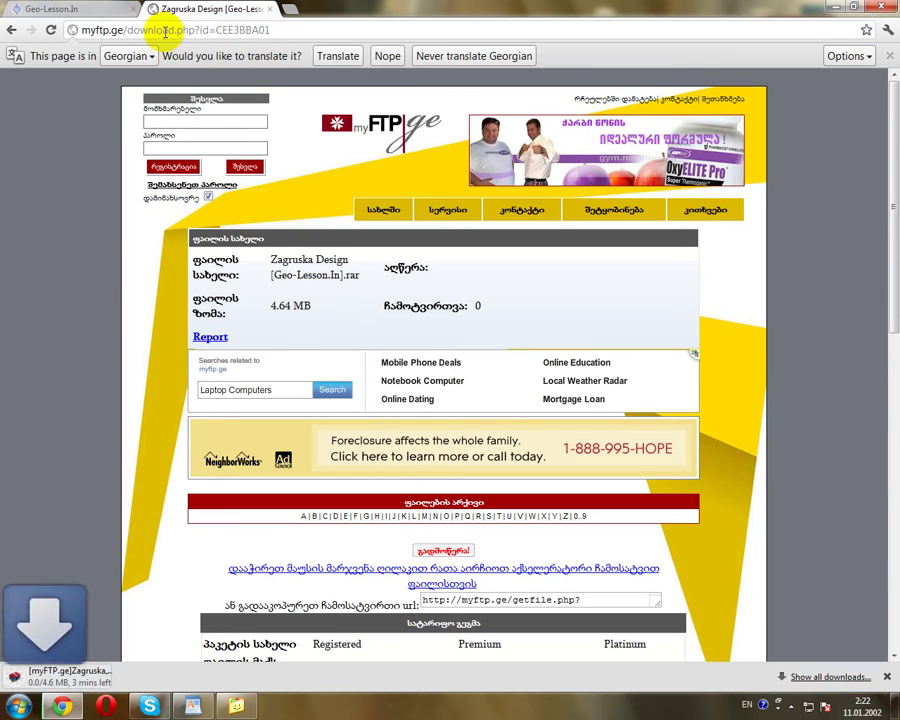
click(115, 29)
text(geo-lesson.ucoz.de)
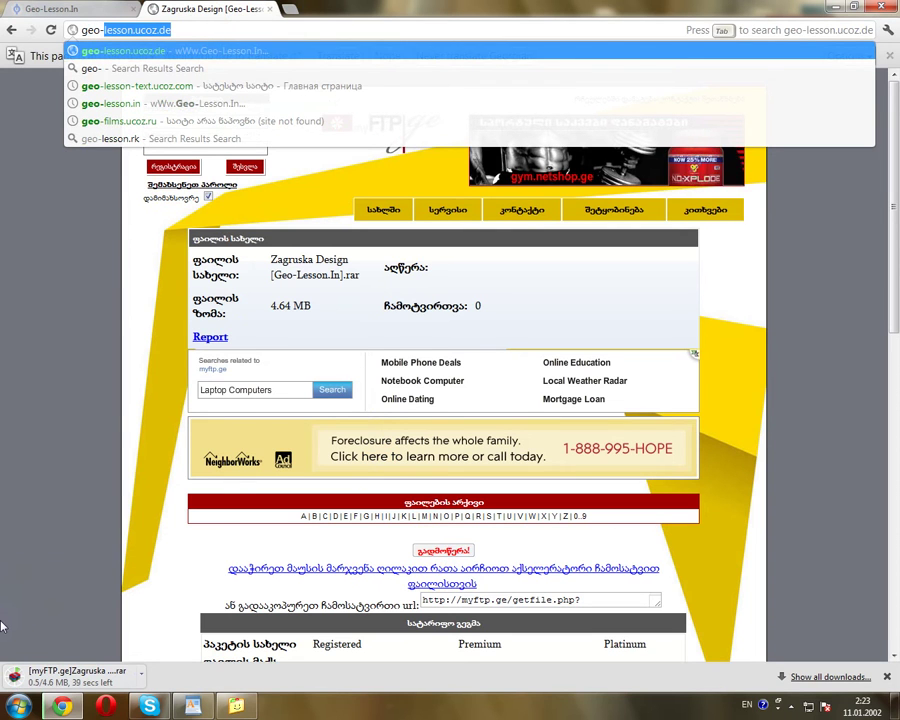
key(Down)
key(Down)
key(Return)
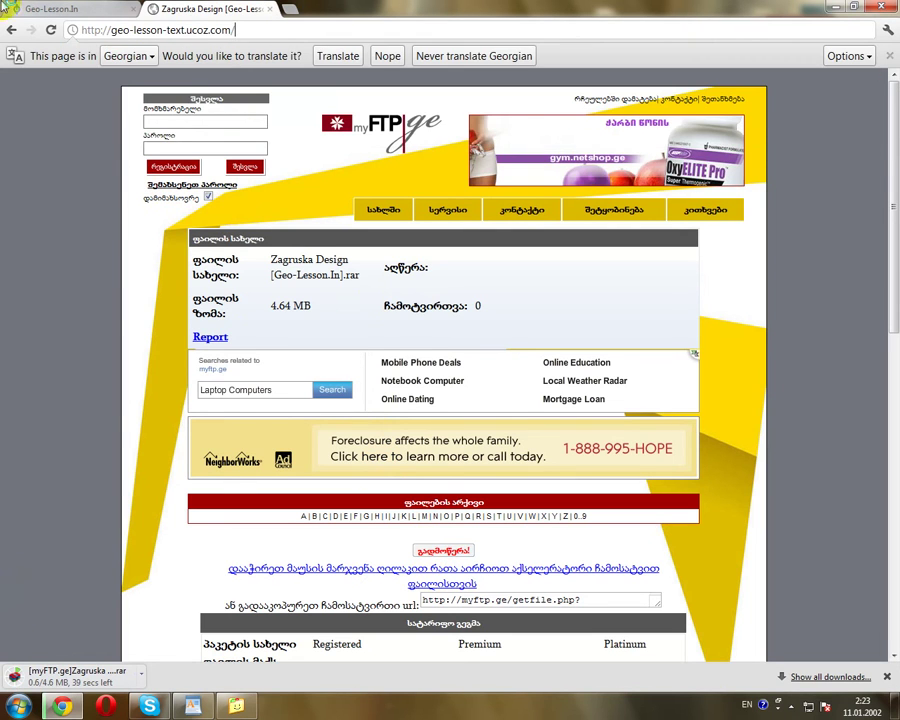
Step: Copy the address geo-lesson-text.ucoz.com and enter it as the host in CuteFTP
click(180, 31)
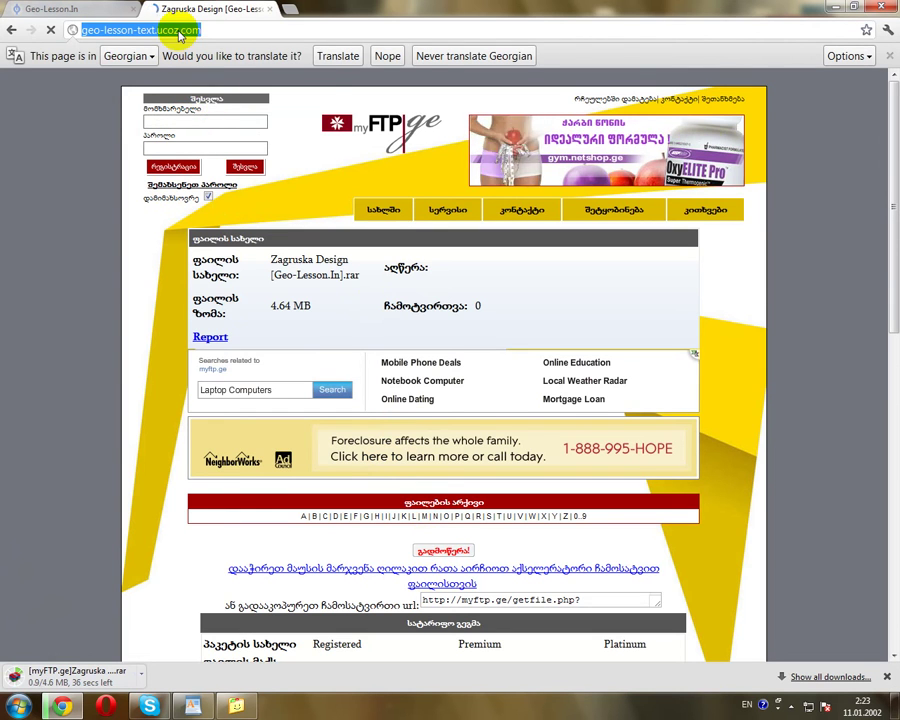
right_click(200, 31)
click(210, 71)
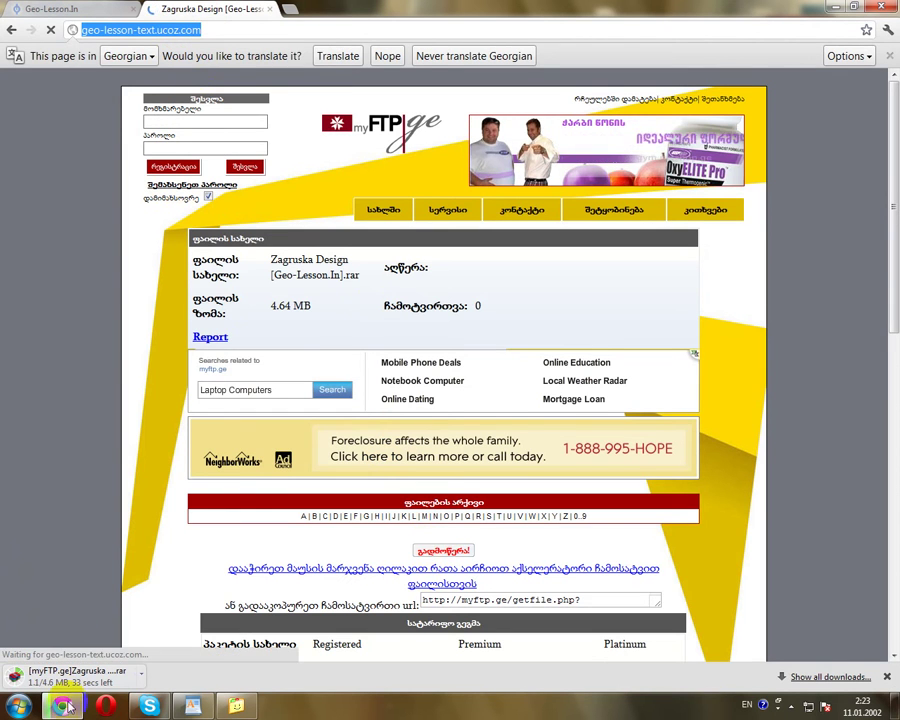
click(235, 706)
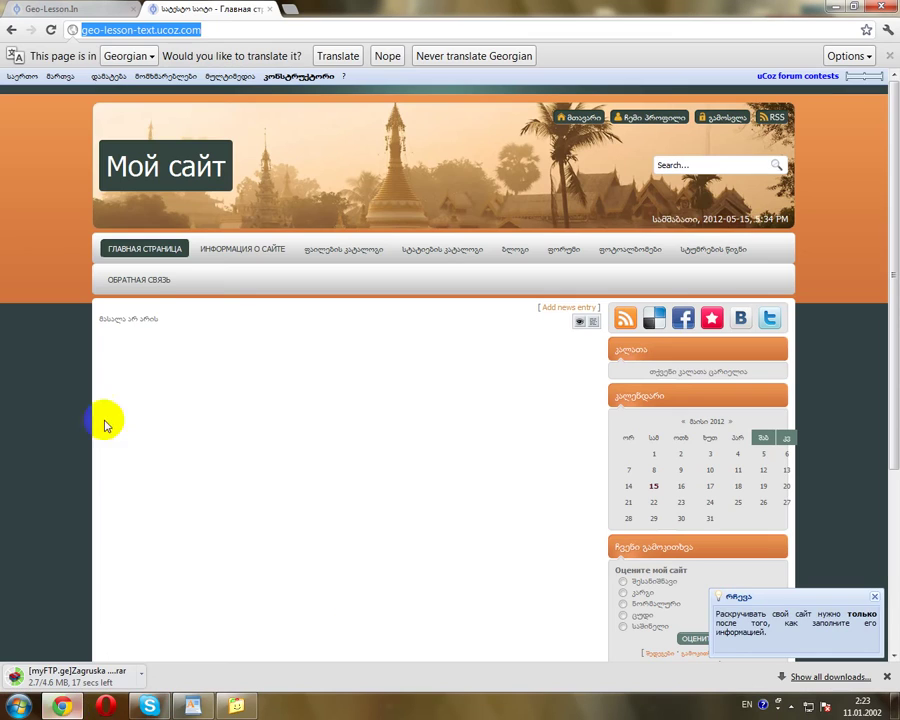
Step: Switch to Chrome and log in to the site's admin control panel with the account password and security code
click(62, 707)
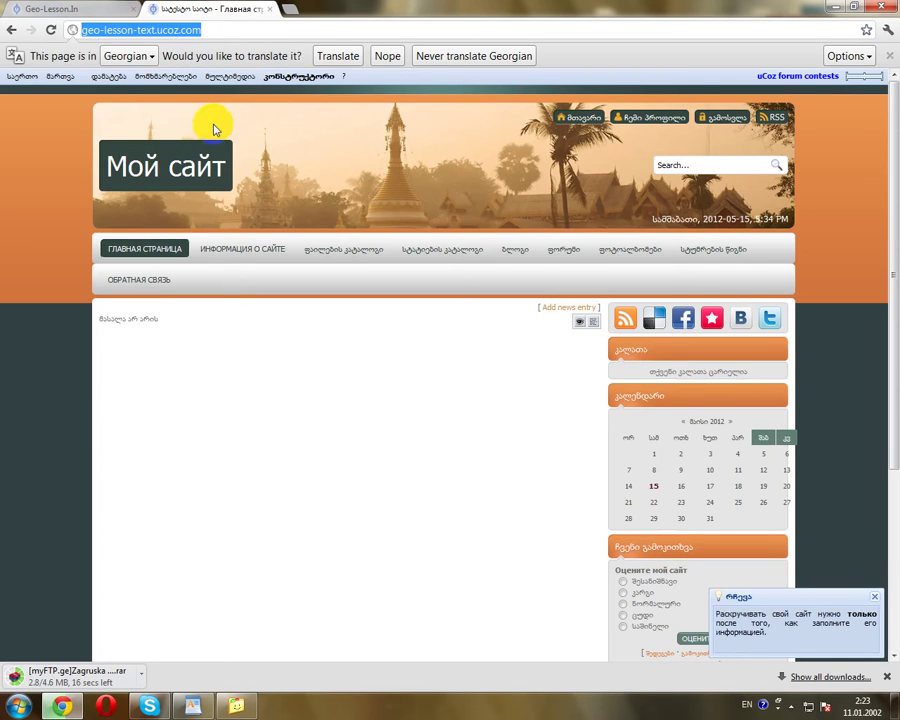
click(20, 76)
click(60, 140)
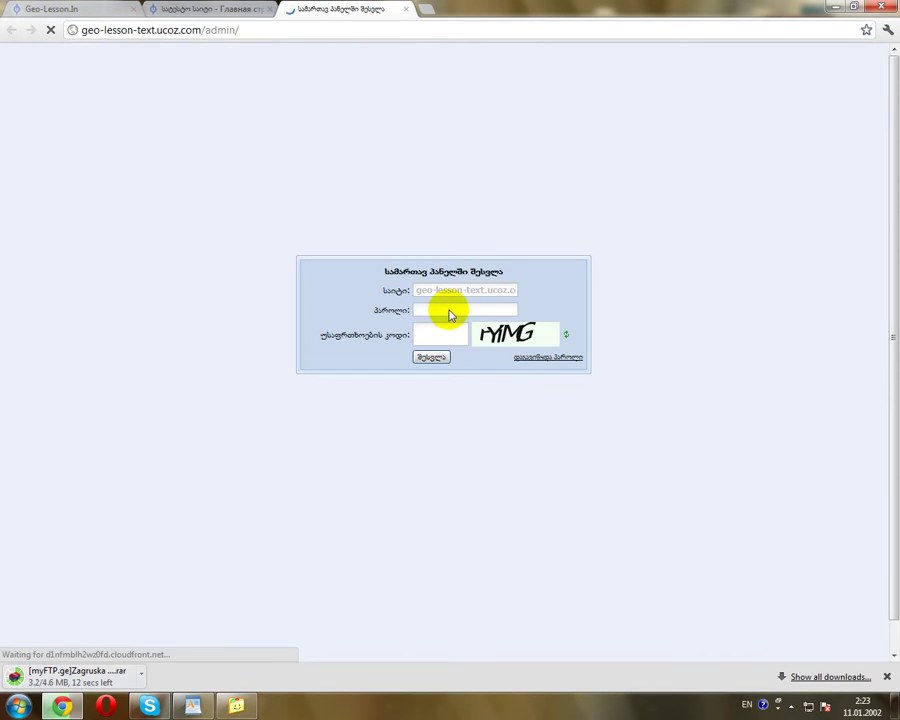
click(450, 314)
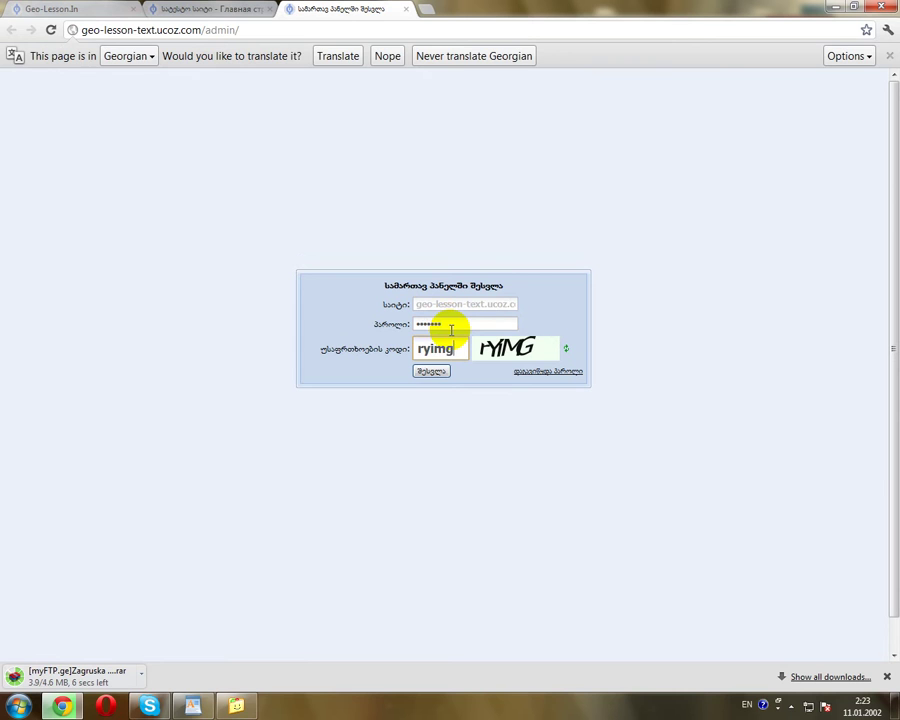
key(Return)
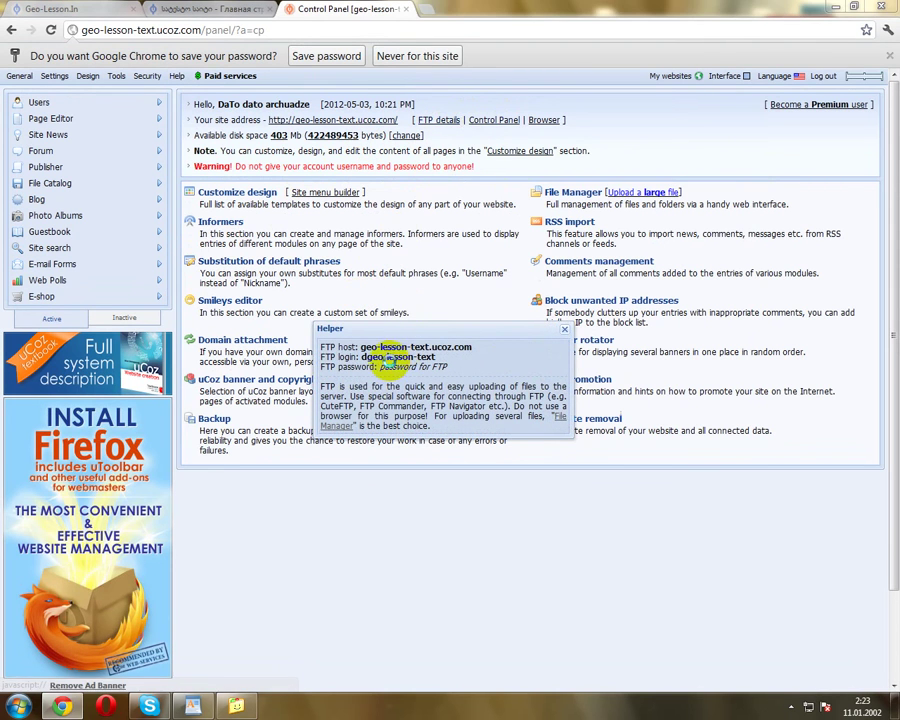
Step: Copy the FTP login from the control panel's FTP details
click(196, 330)
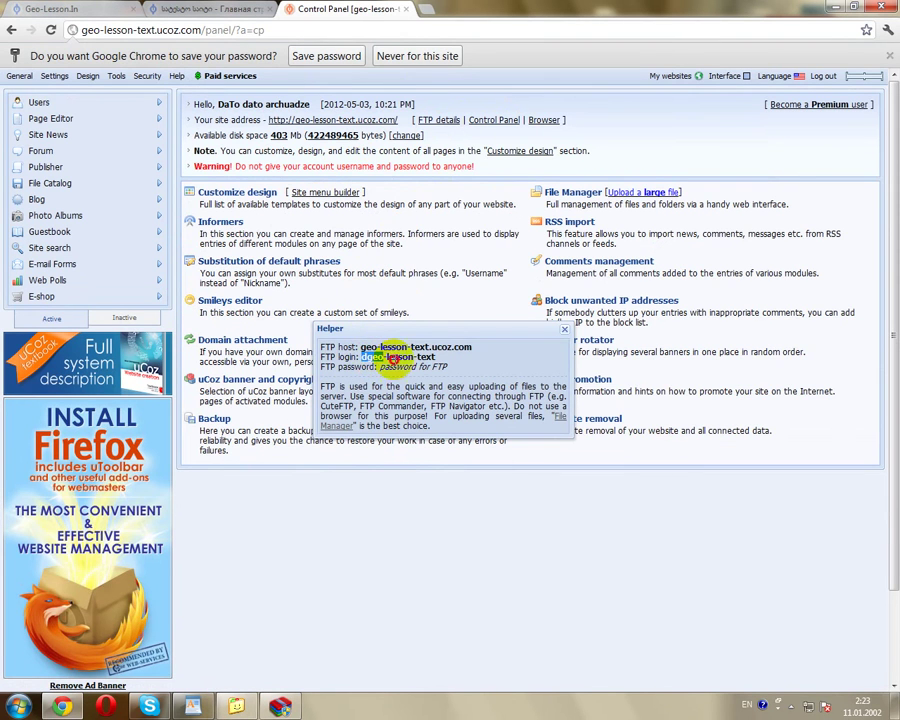
double_click(425, 357)
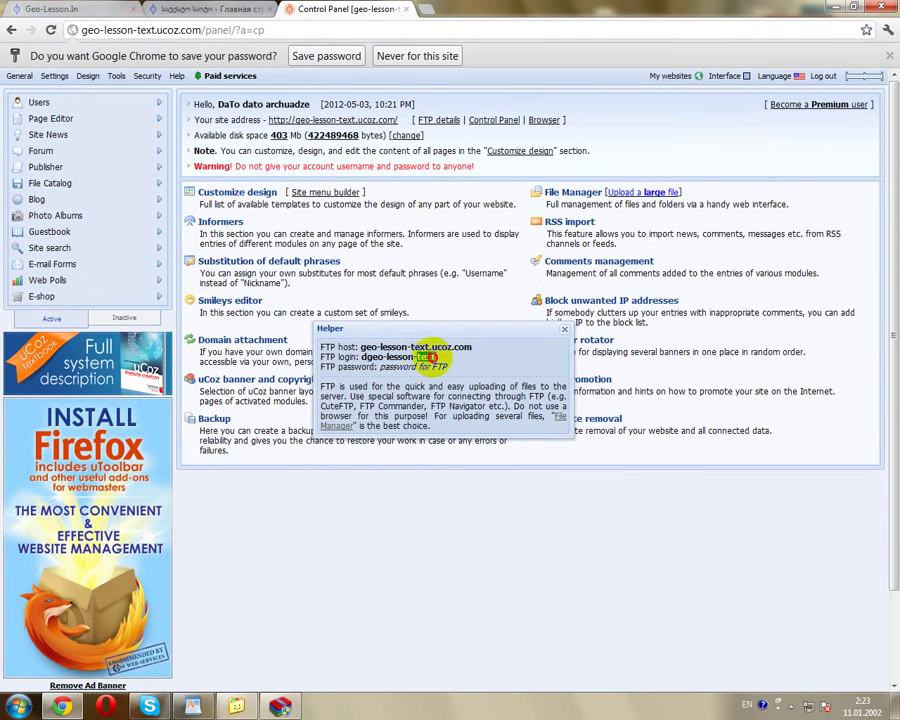
triple_click(388, 358)
right_click(395, 358)
click(412, 362)
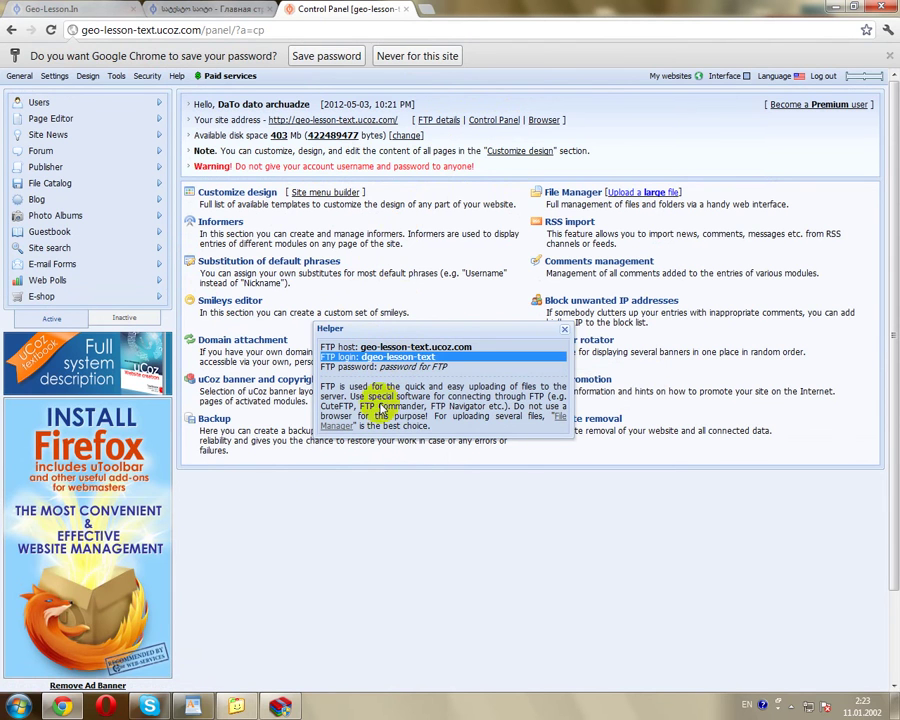
Step: Switch to CuteFTP, connect to geo-lesson-text.ucoz.com with the copied FTP login and the account password, and dismiss the notice
click(62, 706)
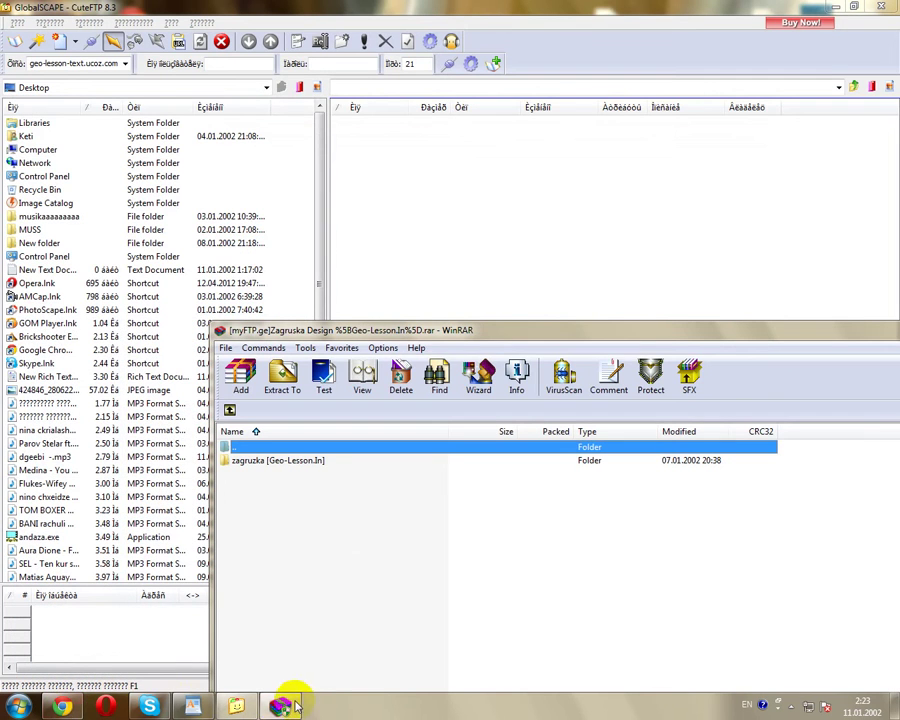
click(237, 704)
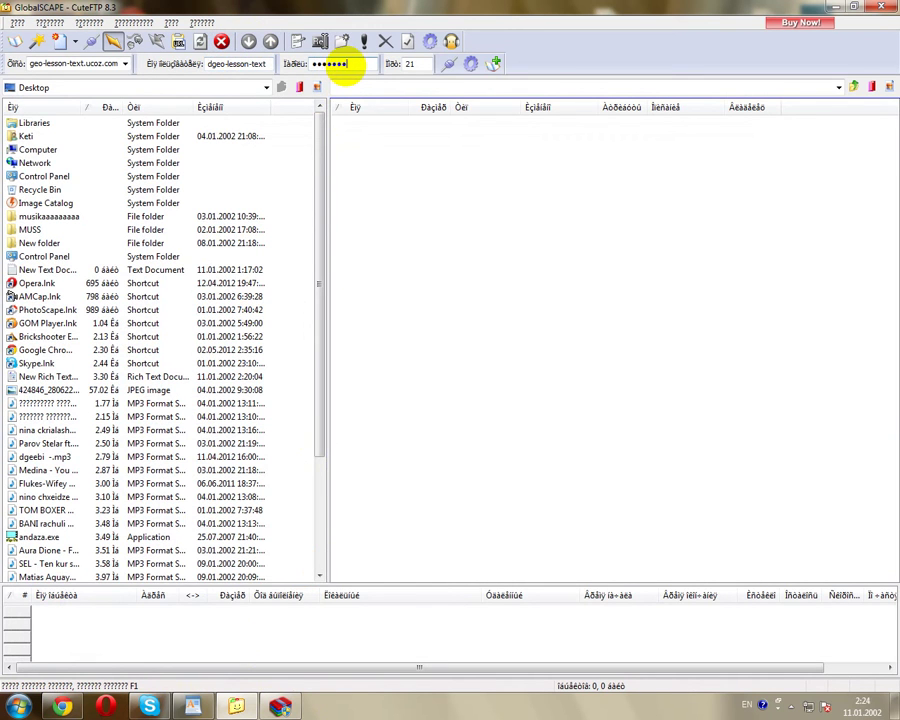
key(Return)
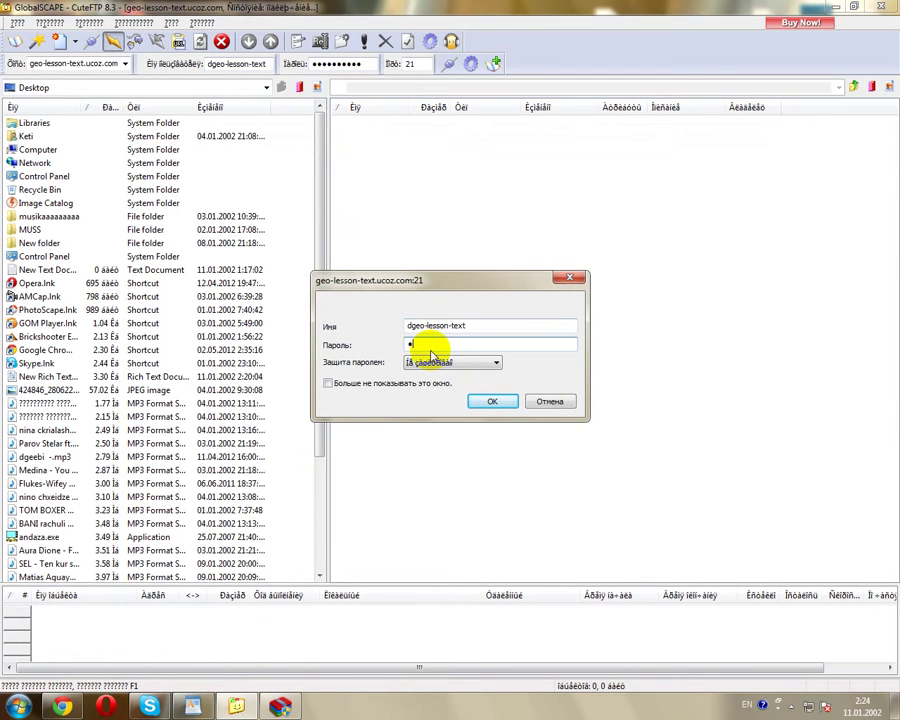
key(Return)
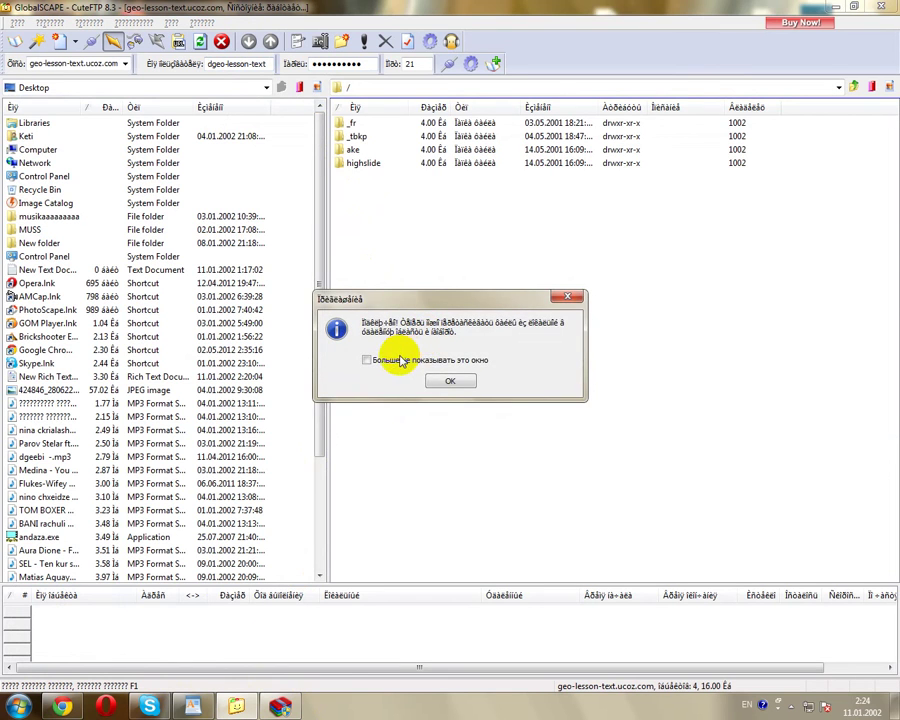
click(443, 381)
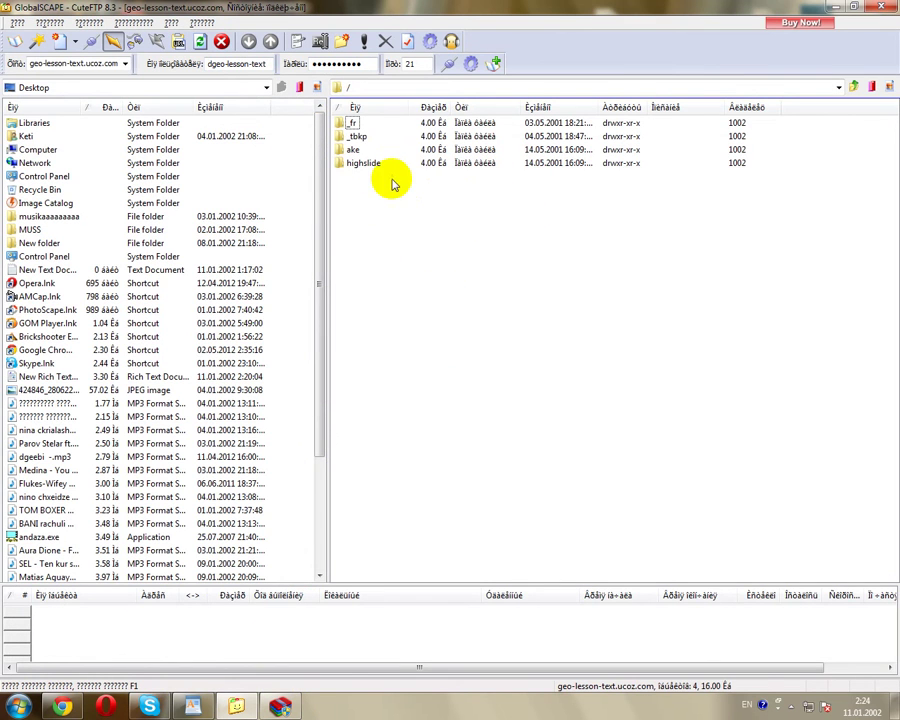
Step: Delete the highslide and ake folders from the server's root directory
click(372, 165)
key(Delete)
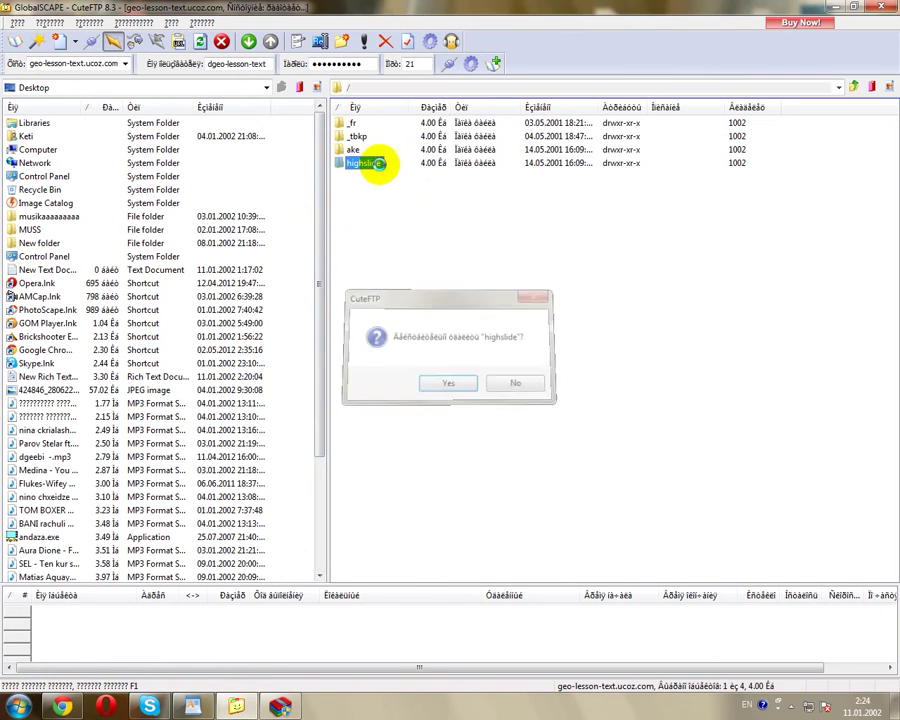
key(Return)
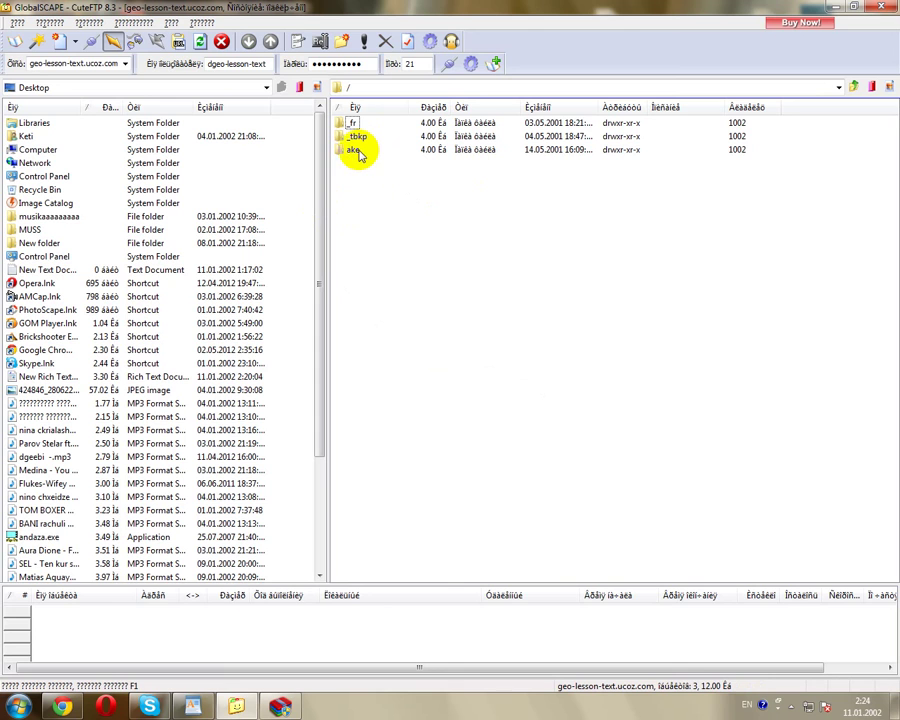
key(Delete)
key(Return)
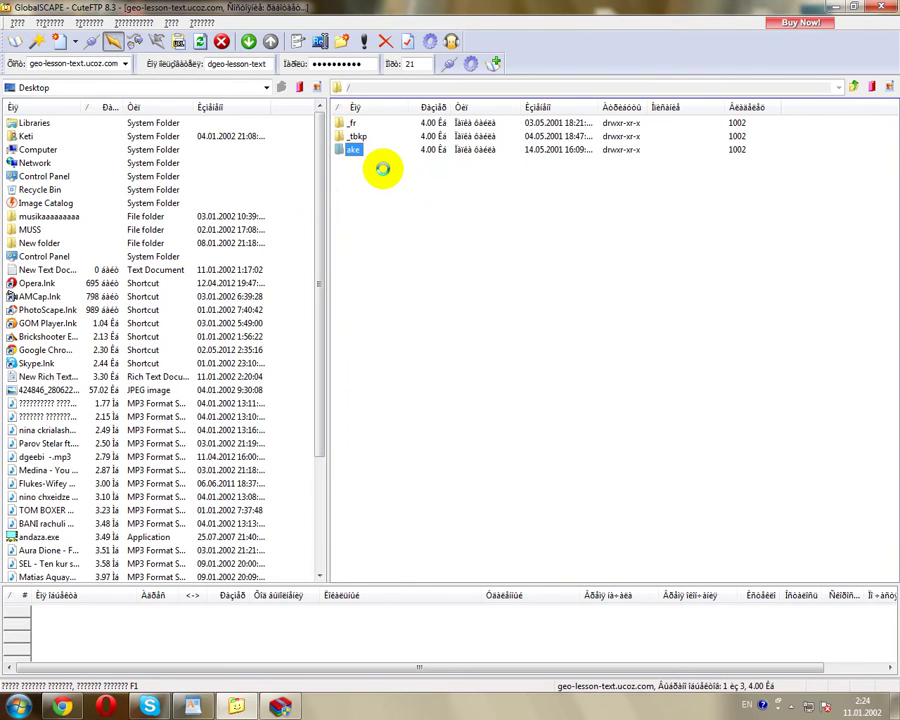
Step: Bring the WinRAR window with the downloaded design archive in front of CuteFTP and look inside the zagruzka [Geo-Lesson.In] folder
click(193, 706)
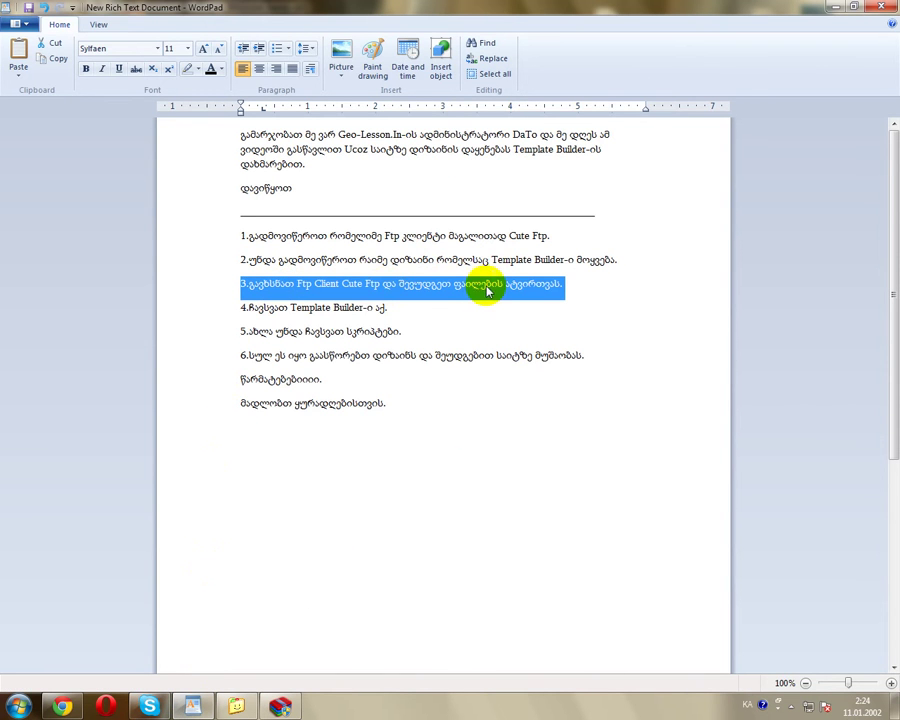
click(280, 706)
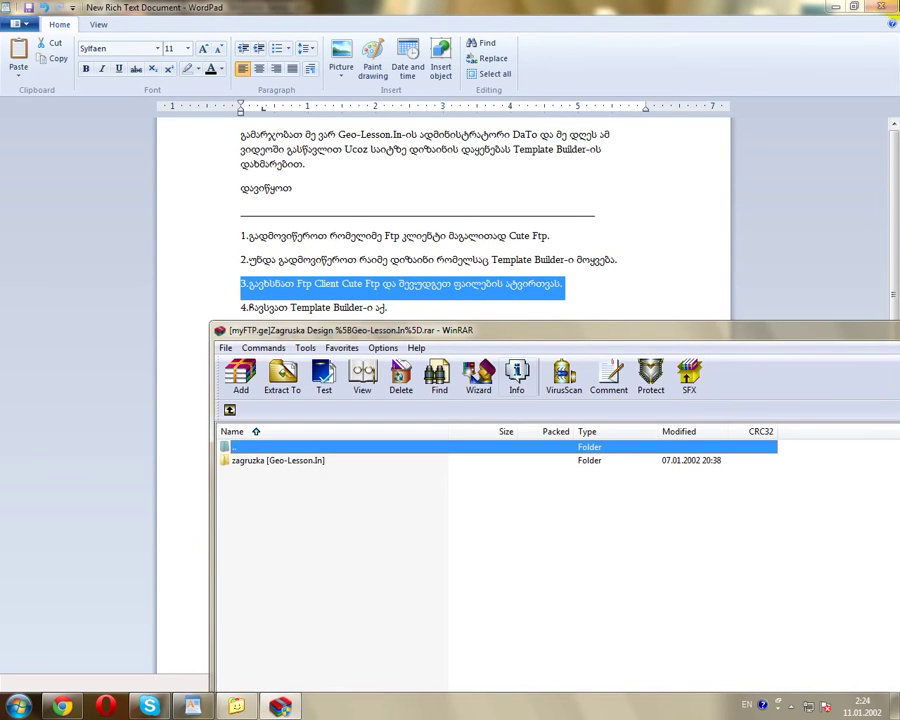
click(838, 7)
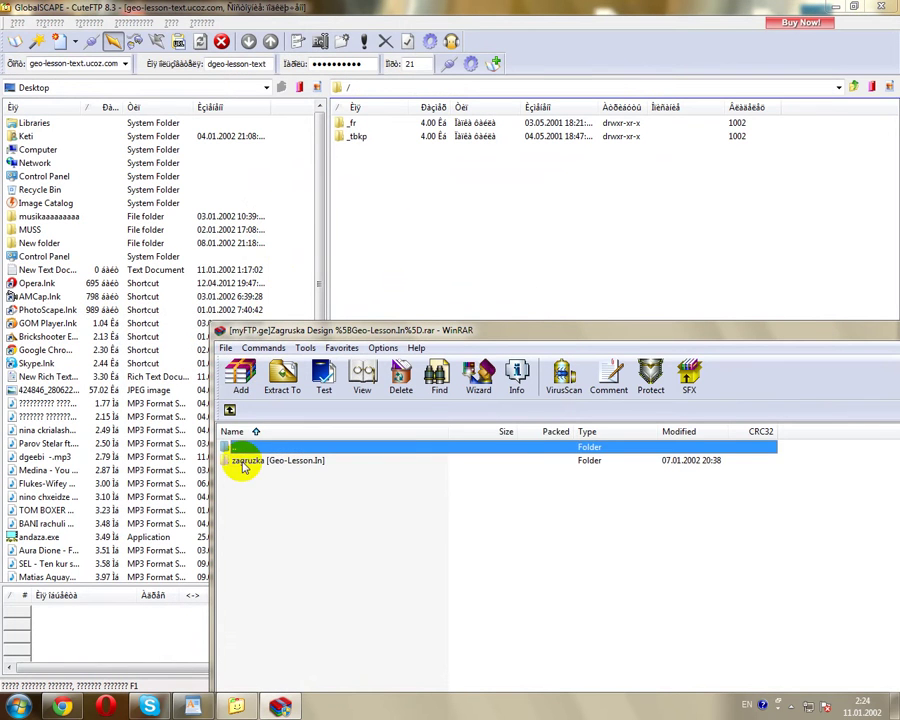
double_click(240, 461)
click(229, 411)
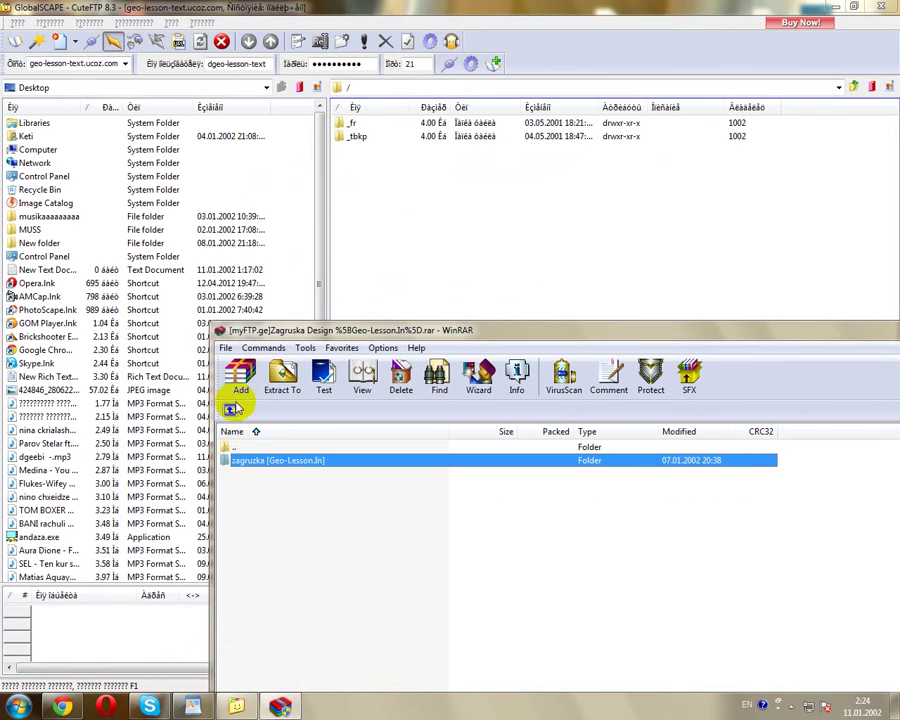
click(236, 390)
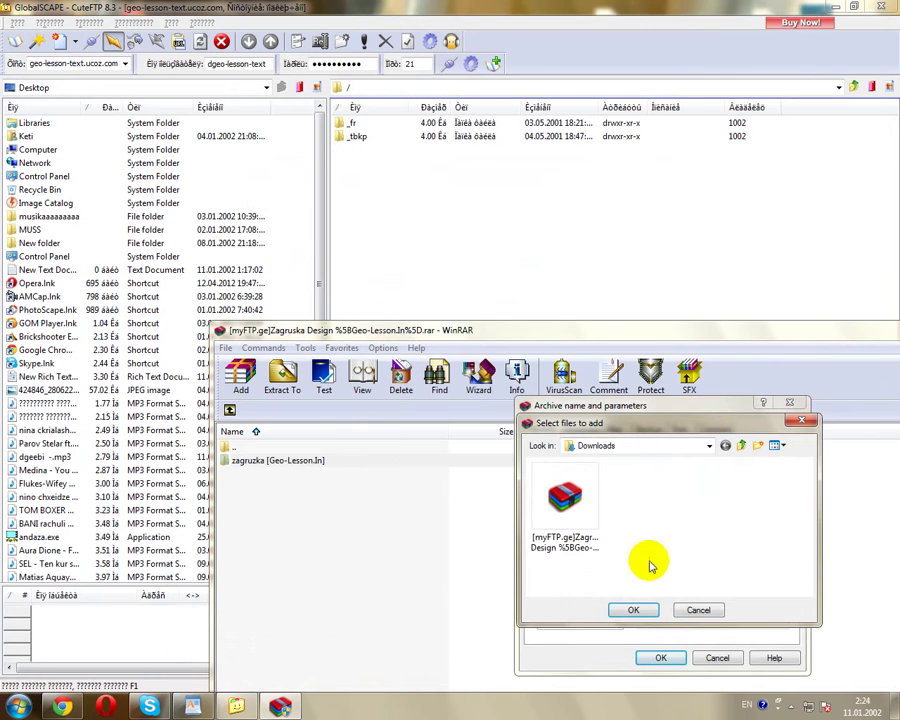
click(634, 610)
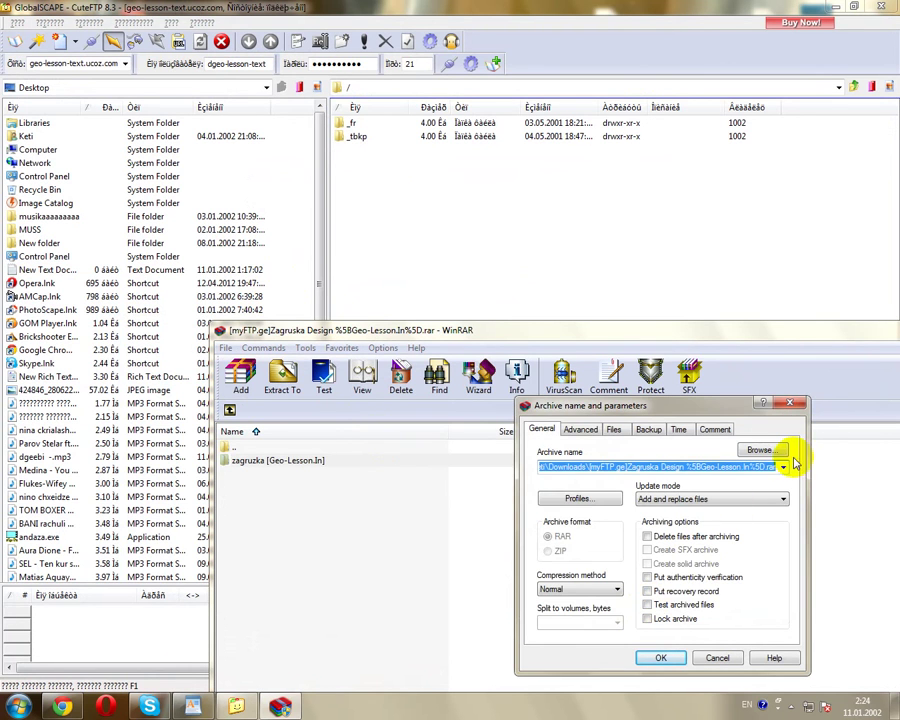
click(658, 660)
click(542, 397)
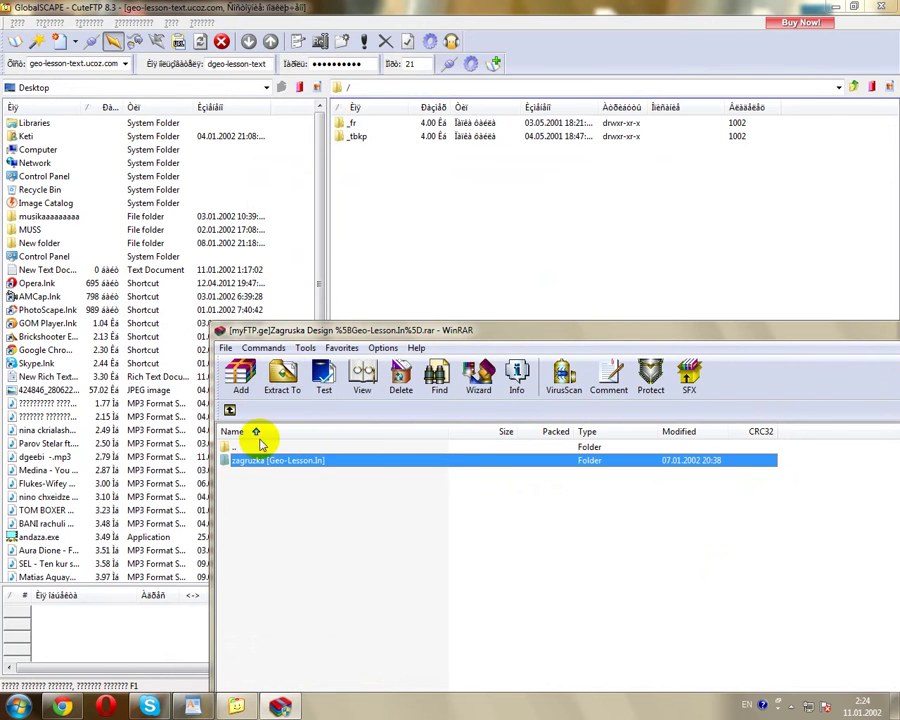
click(240, 377)
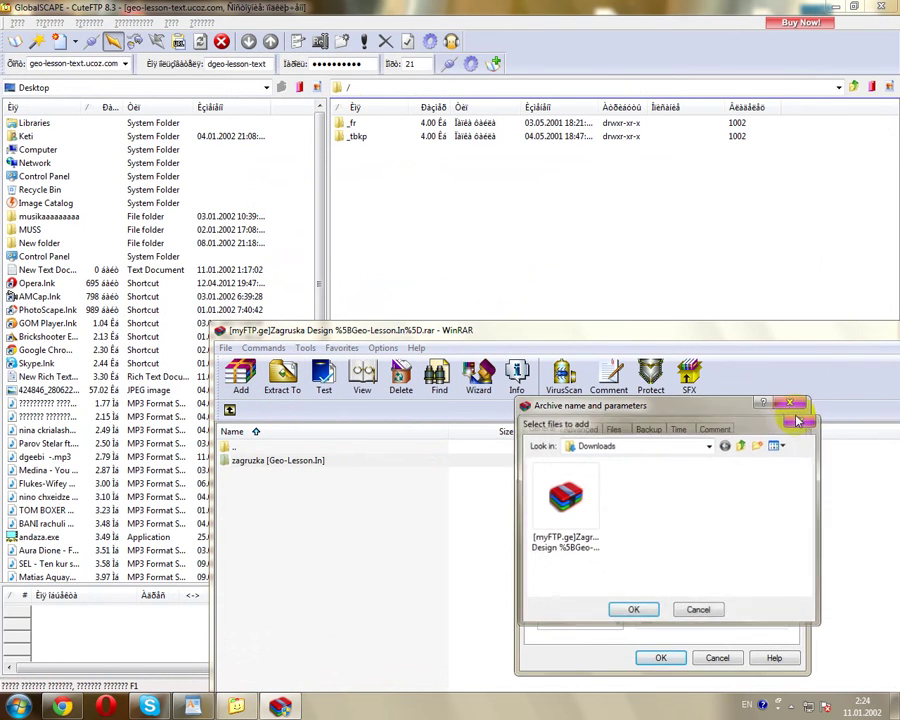
click(805, 421)
key(Escape)
Step: Extract the zagruzka [Geo-Lesson.In] folder to the default destination in Downloads and close WinRAR
right_click(291, 460)
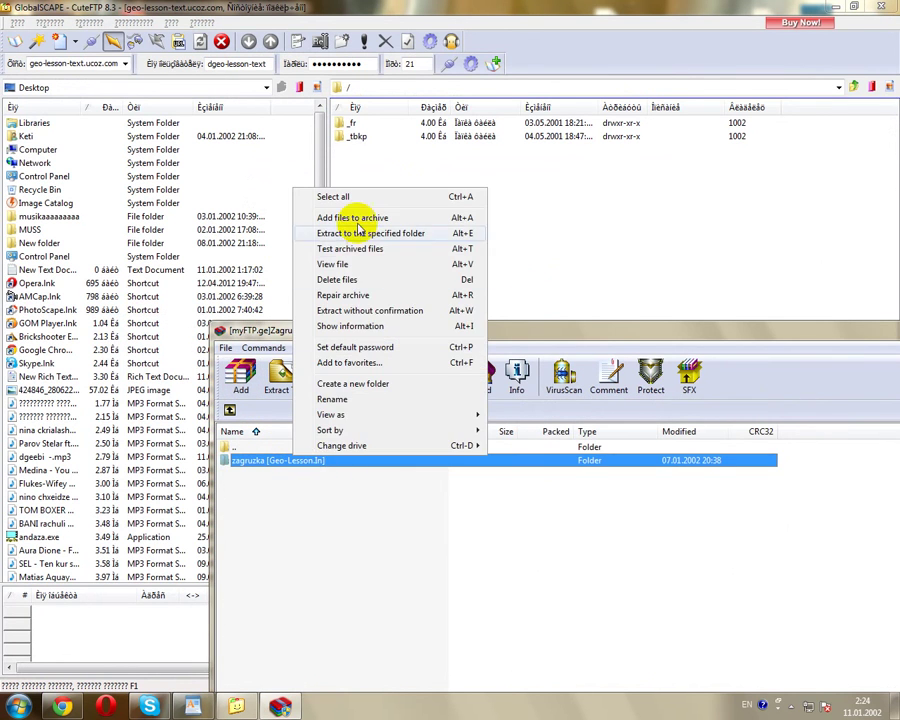
click(384, 233)
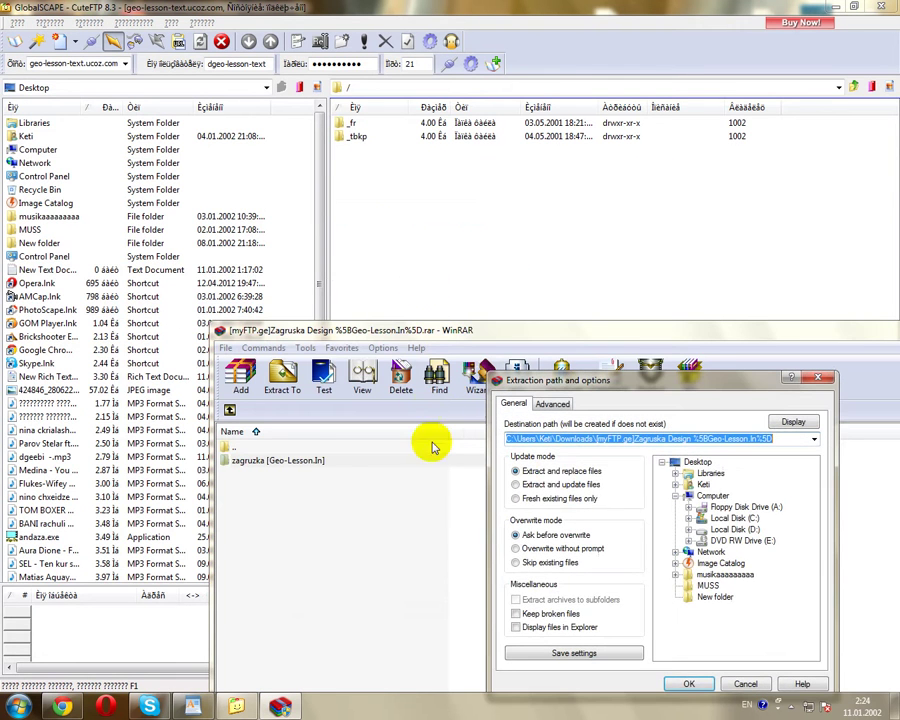
click(687, 685)
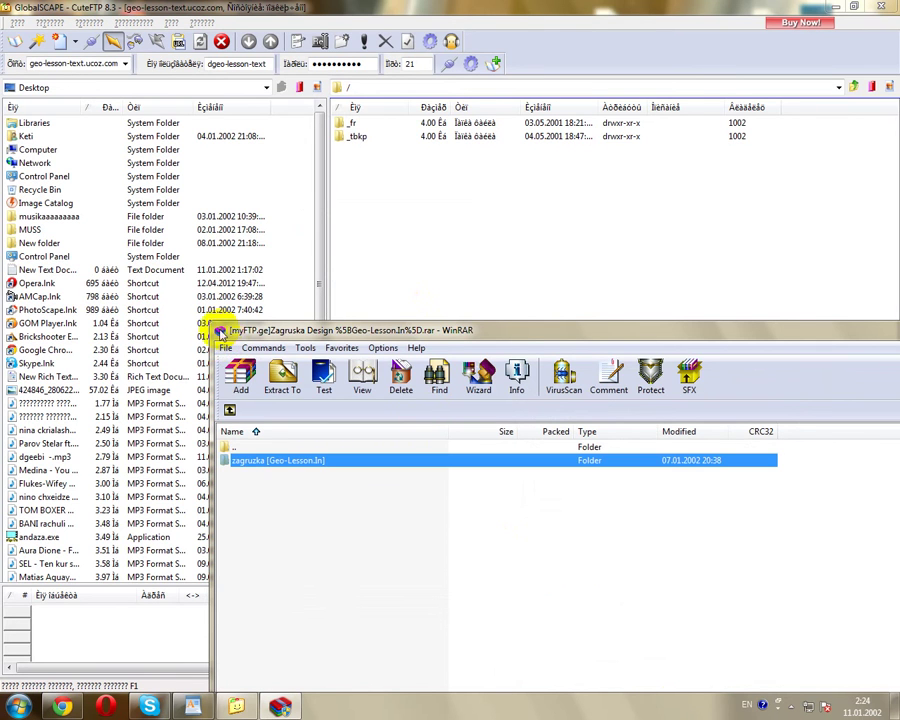
double_click(221, 331)
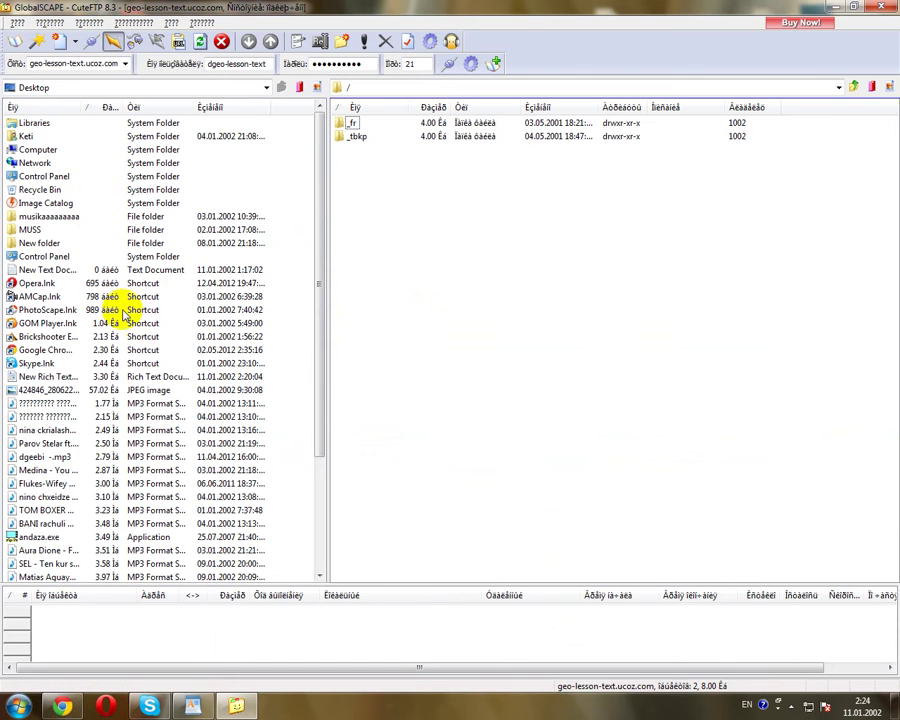
Step: Look through the local Desktop listing in CuteFTP and open the user's profile folder
click(321, 530)
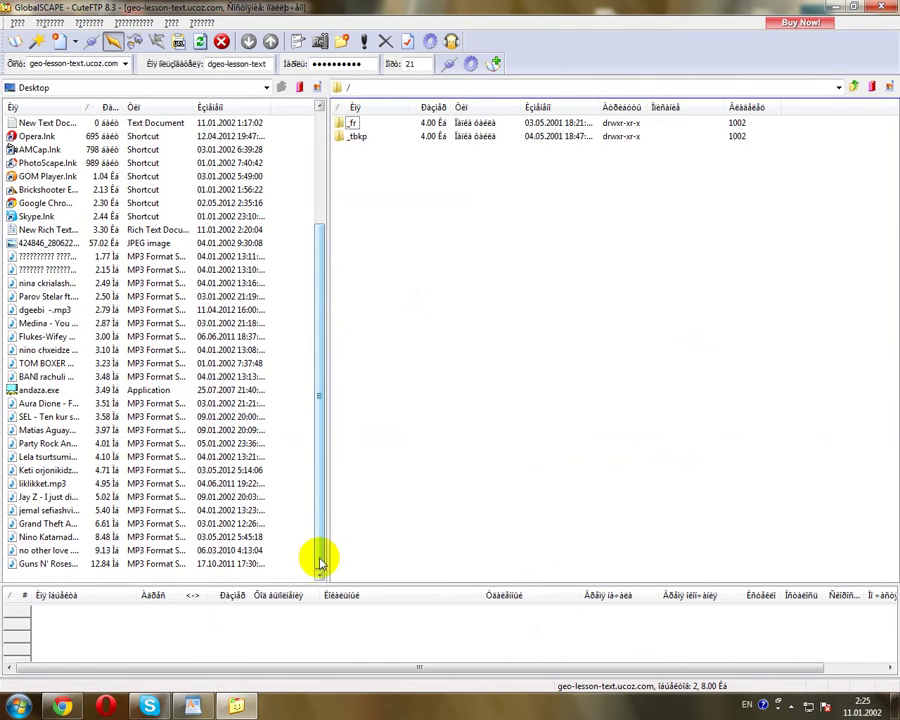
click(322, 129)
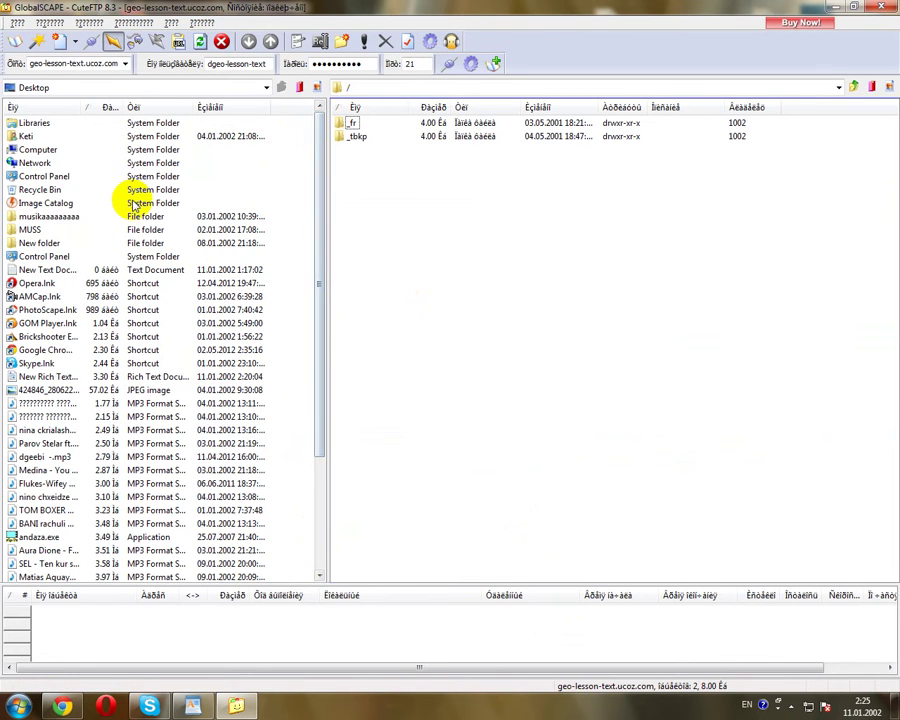
click(60, 87)
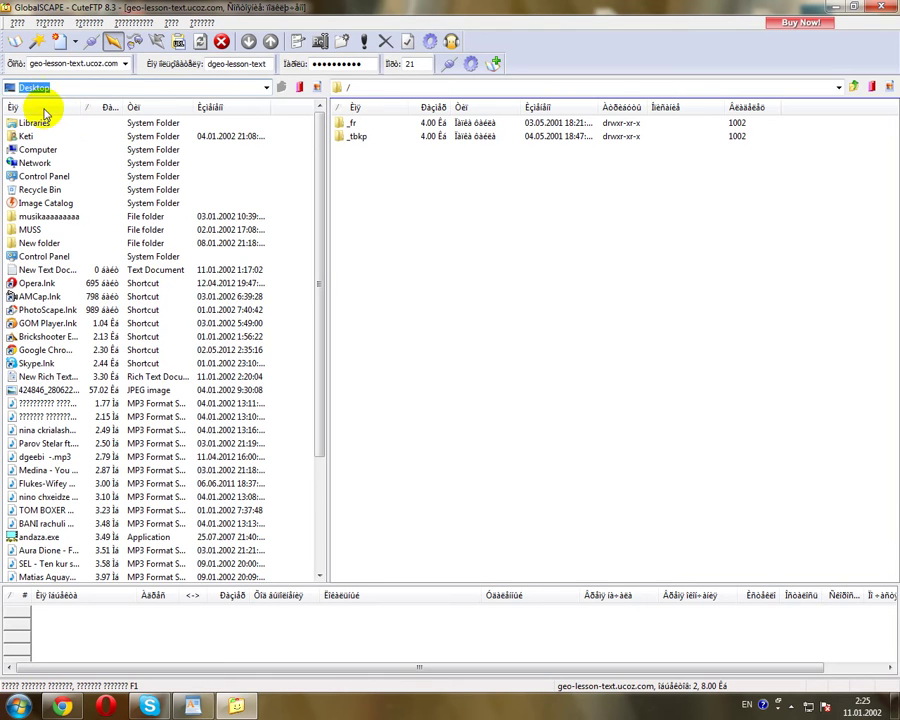
double_click(40, 134)
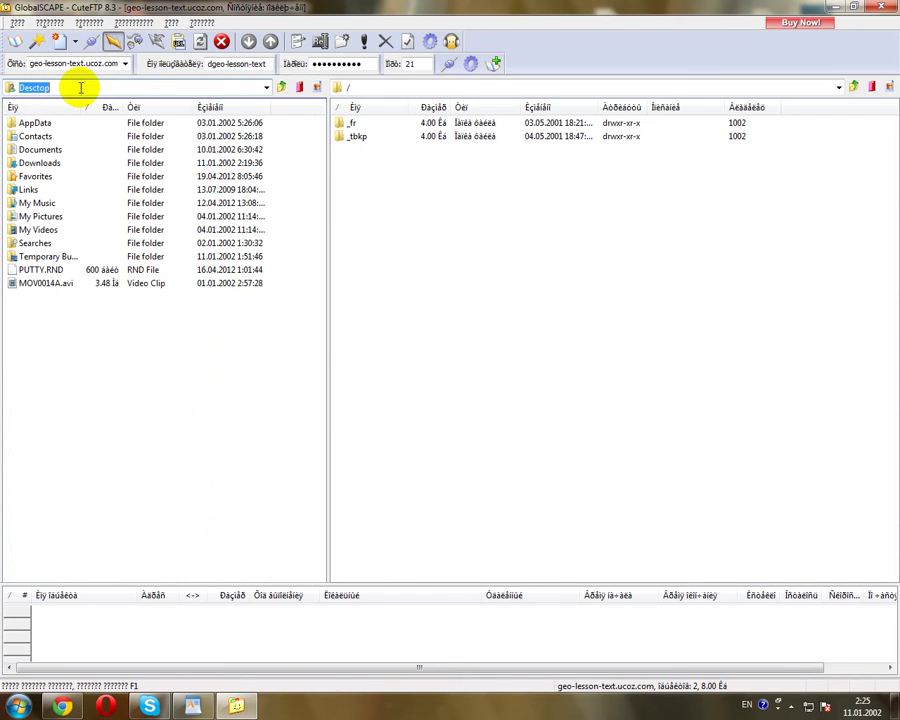
click(15, 42)
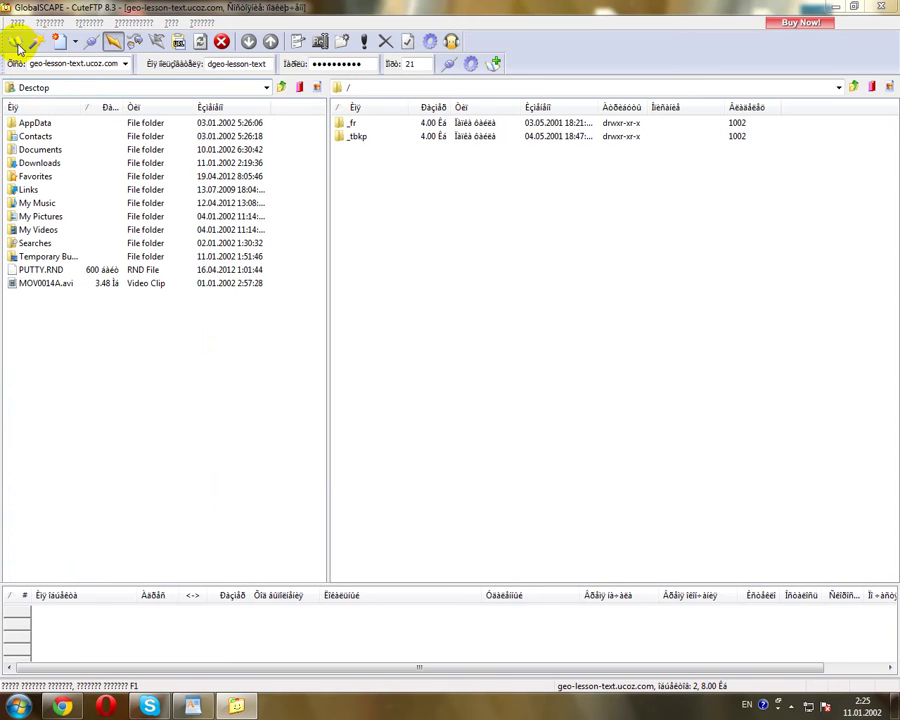
click(658, 216)
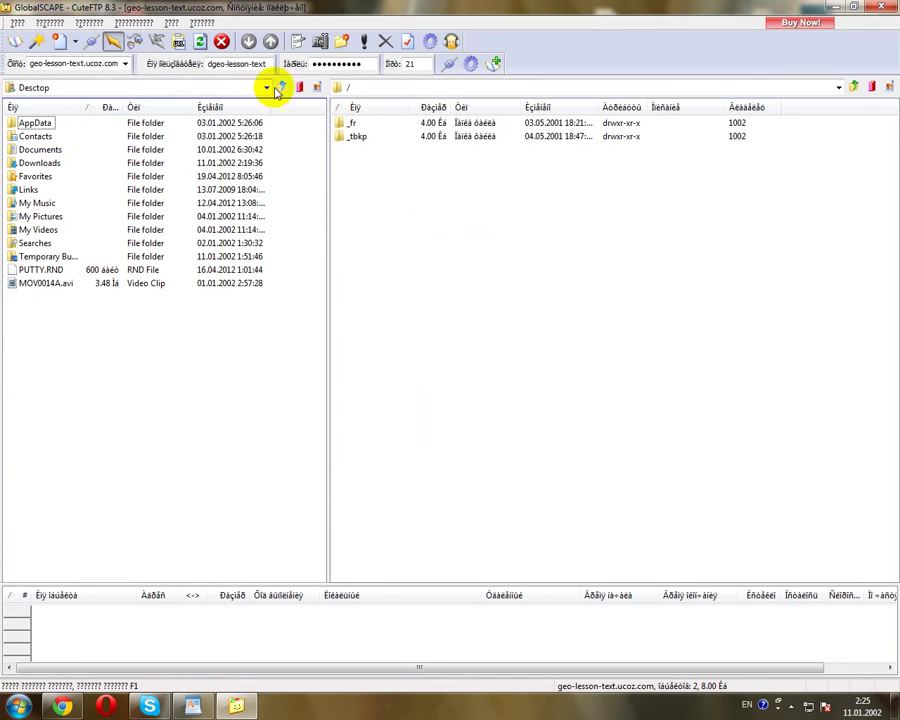
click(57, 48)
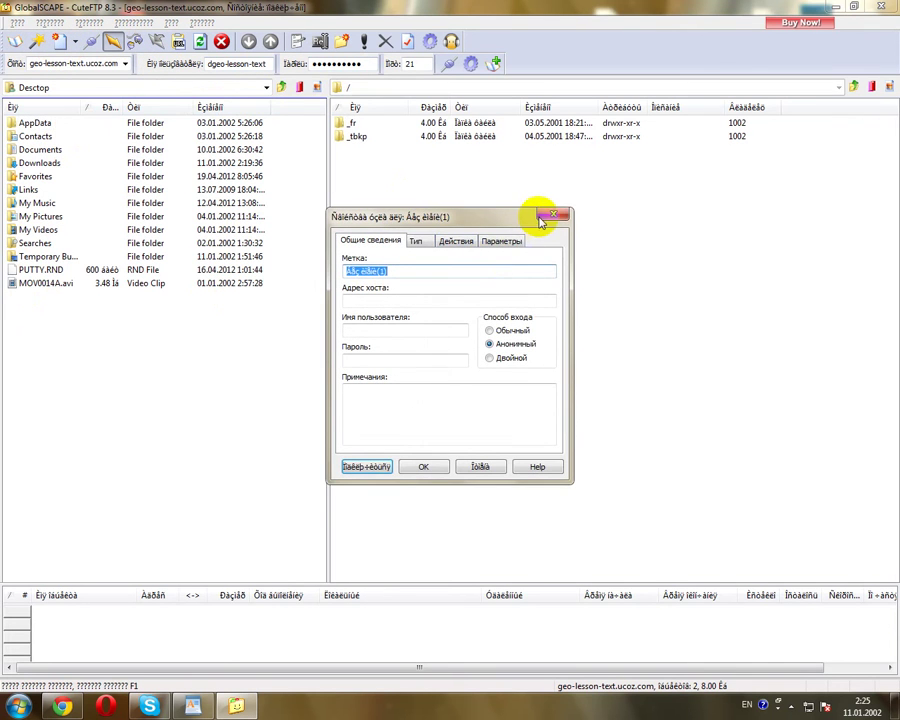
click(553, 210)
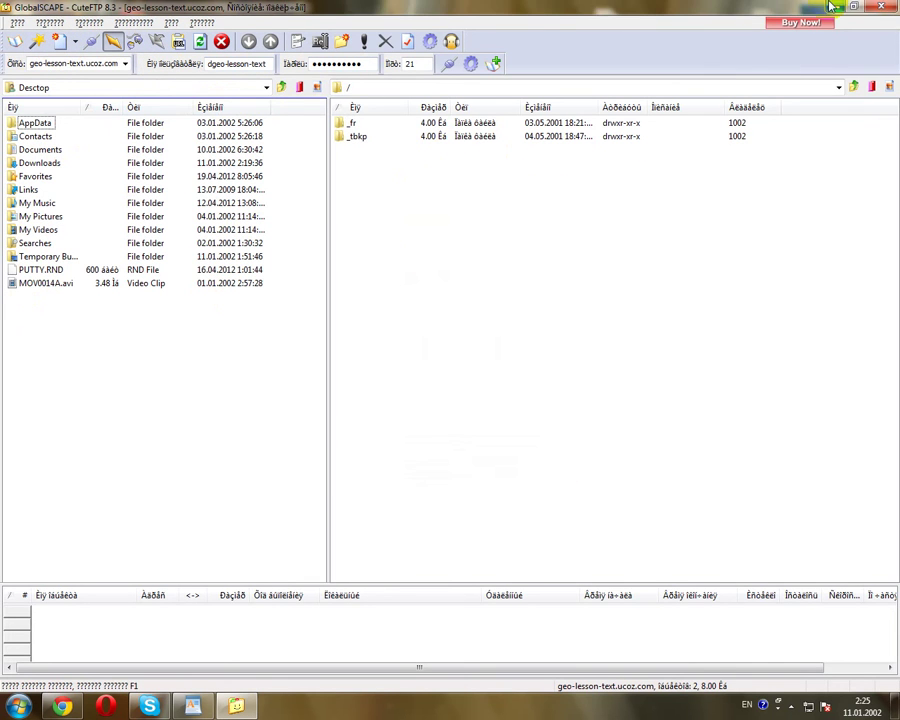
click(830, 8)
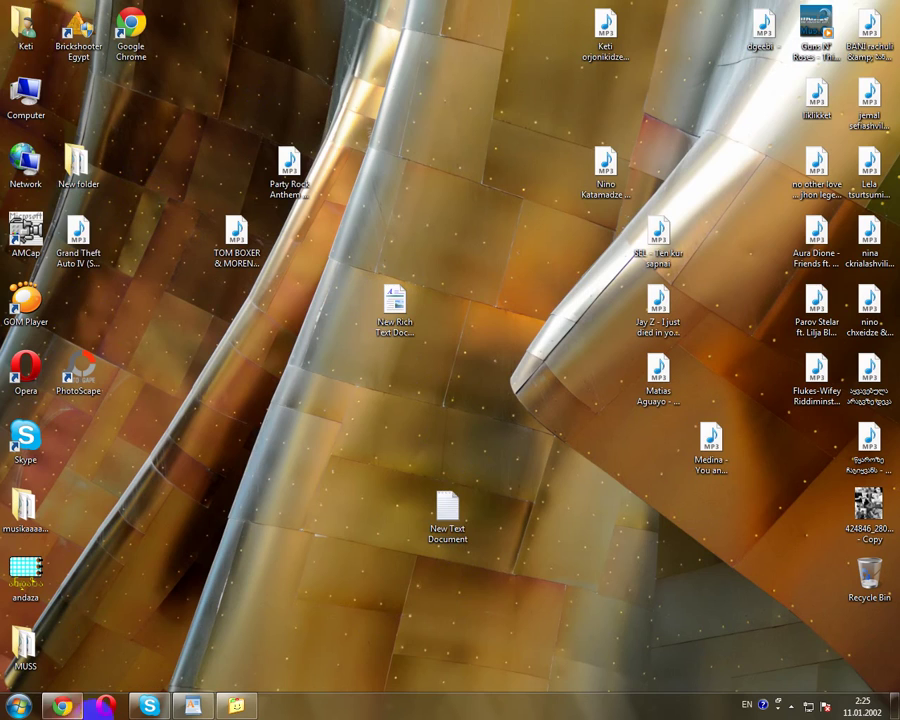
click(62, 705)
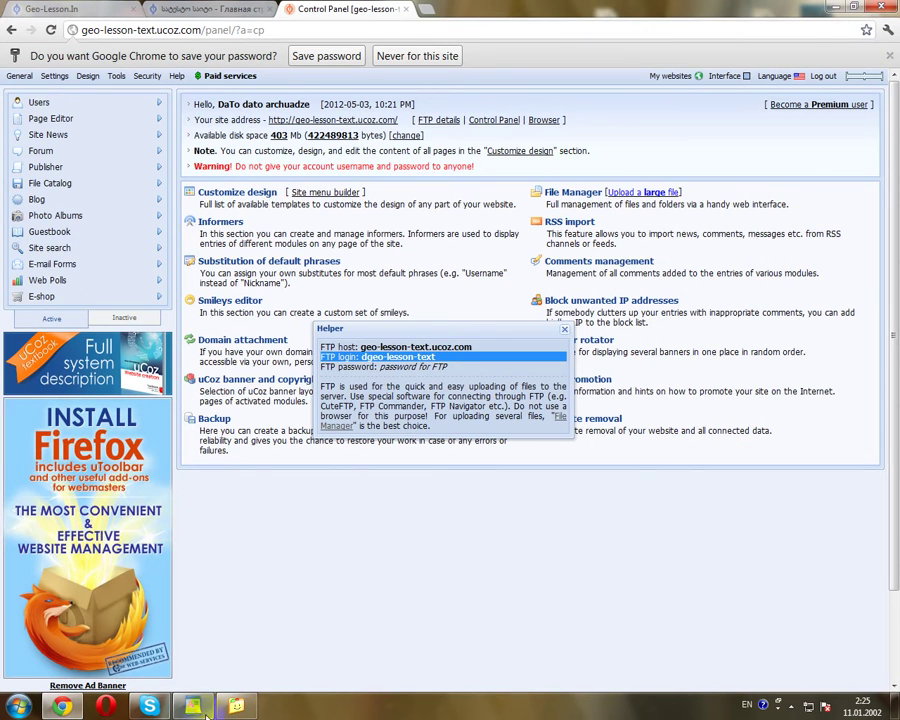
click(235, 707)
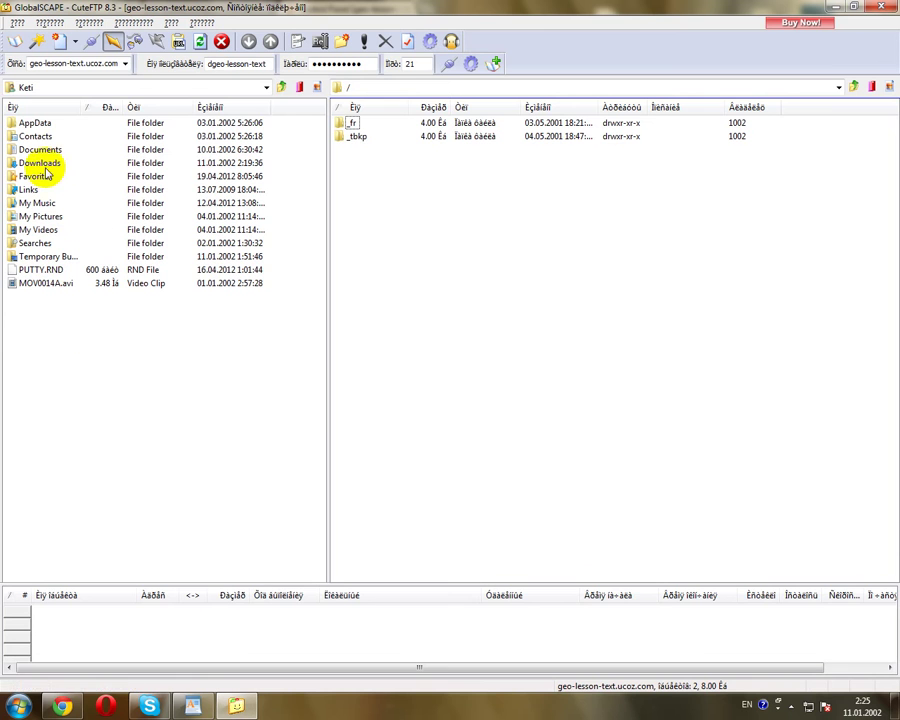
Step: Browse the local files through Downloads and the extracted Zagruska design folder into its File Manager folder
double_click(48, 166)
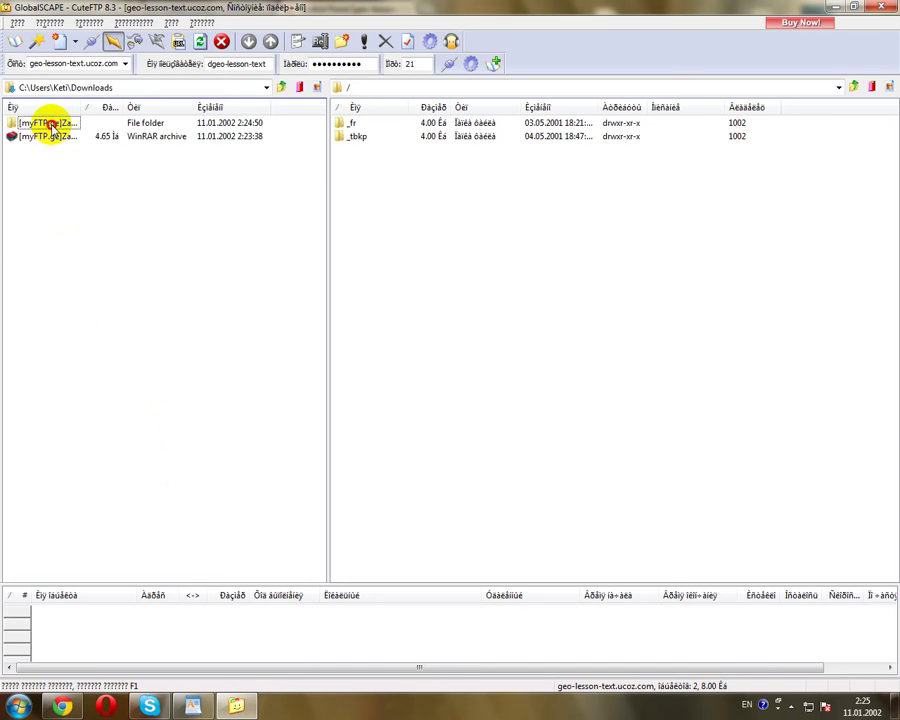
double_click(50, 124)
double_click(52, 127)
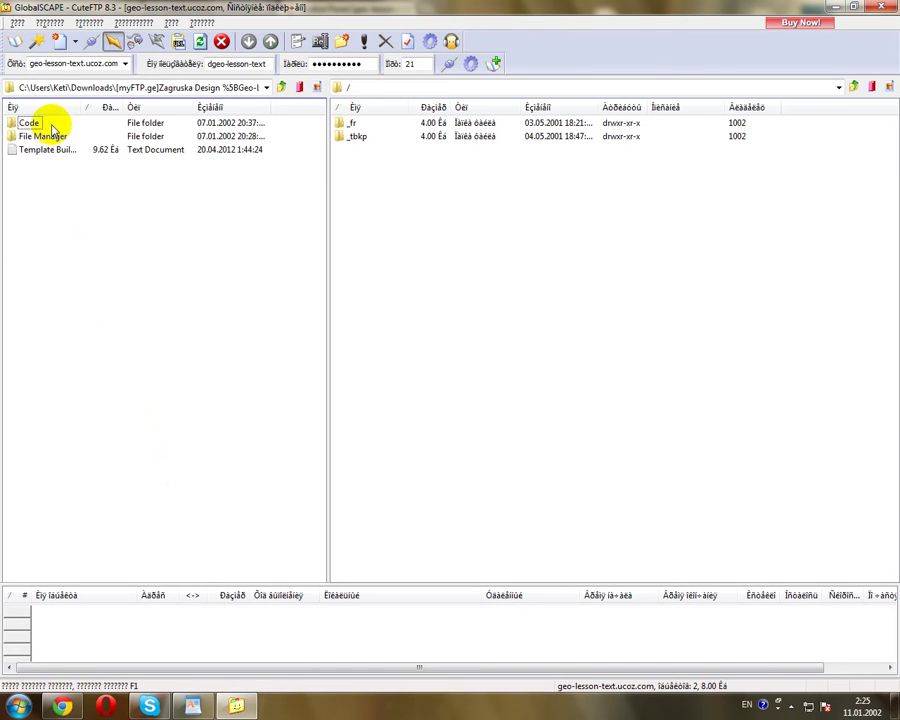
double_click(52, 138)
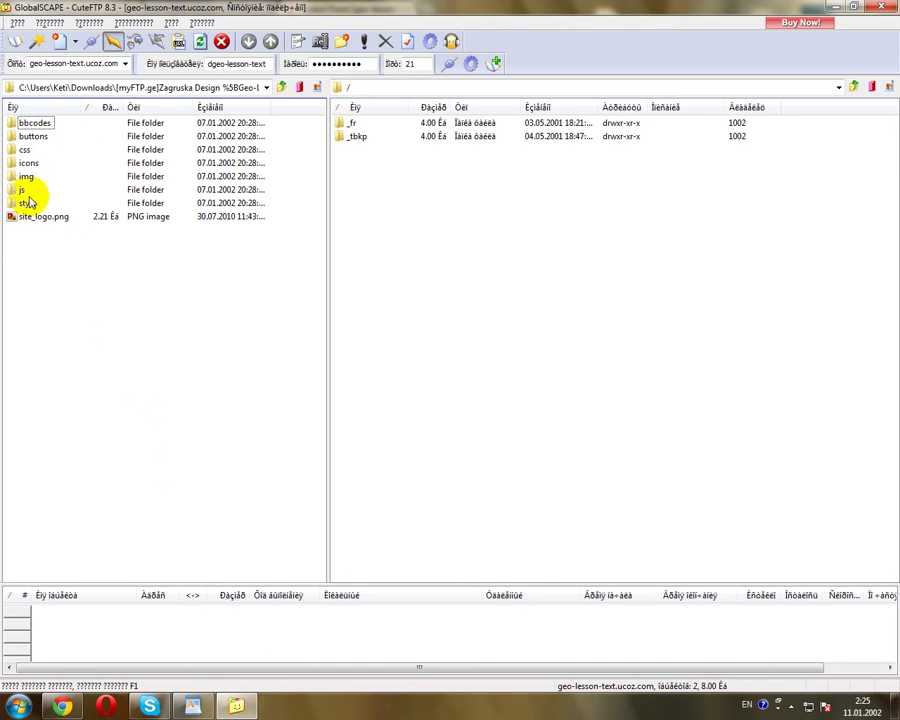
Step: Upload everything in the local File Manager folder to the server's root directory
key(ctrl+a)
right_click(34, 166)
click(40, 170)
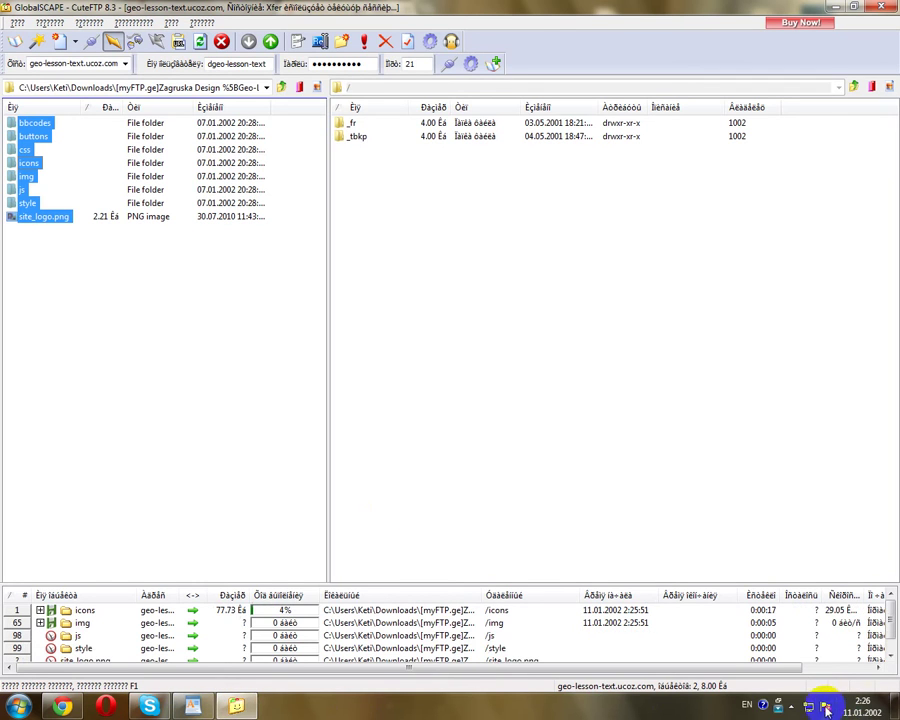
click(780, 706)
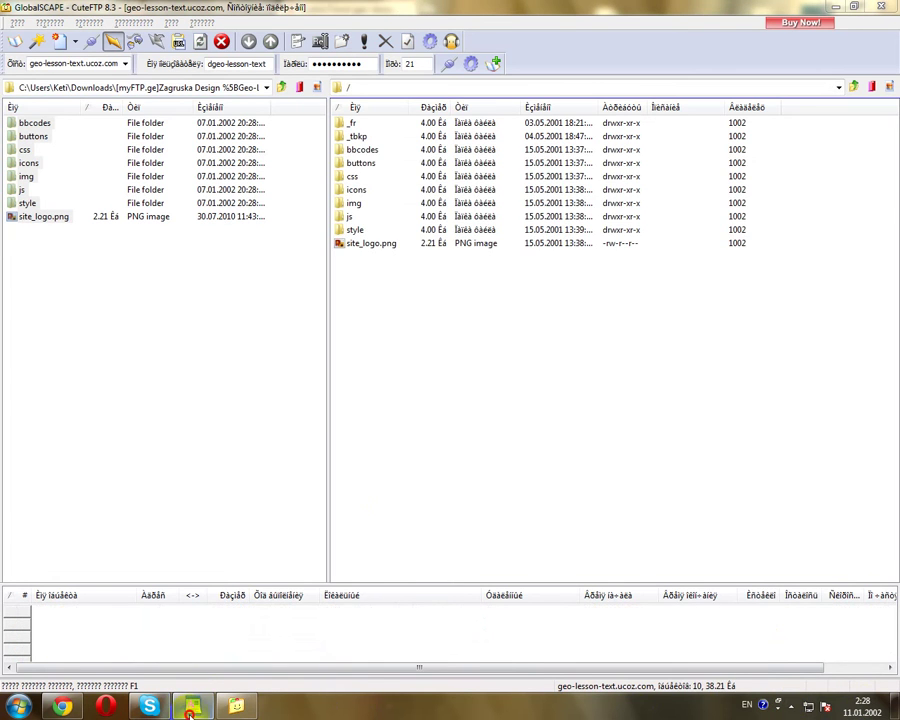
Step: Switch to WordPad and highlight the fourth instruction, the one about inserting the Template Builder
click(189, 710)
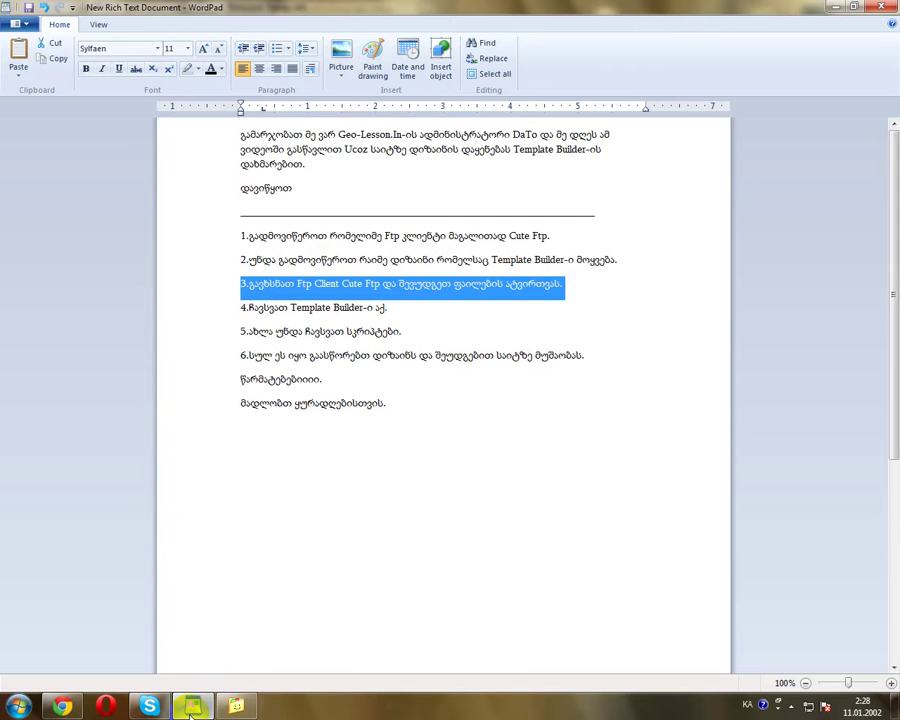
click(229, 314)
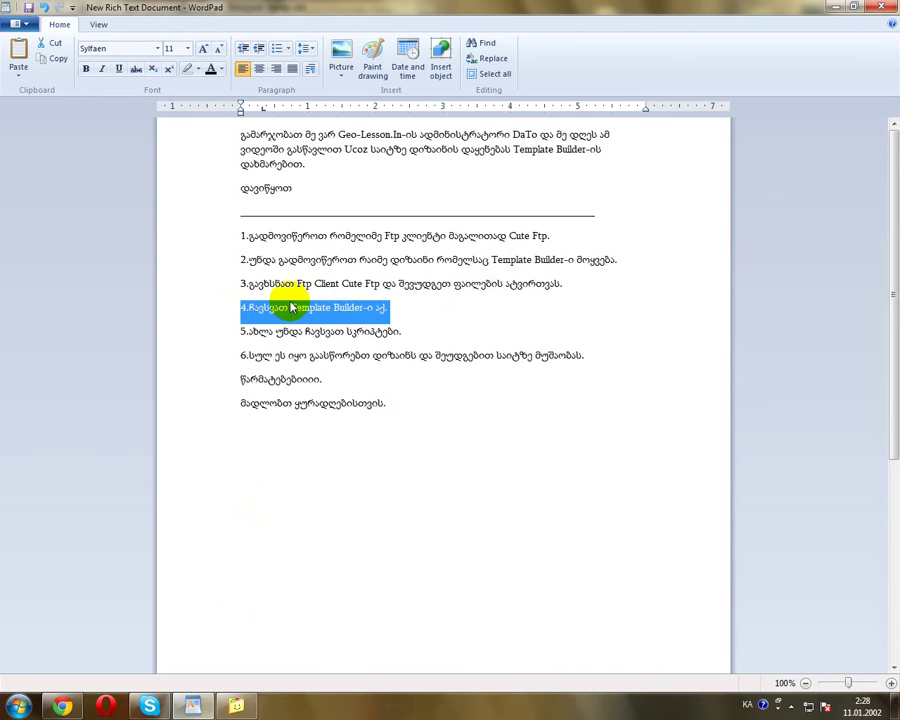
click(231, 292)
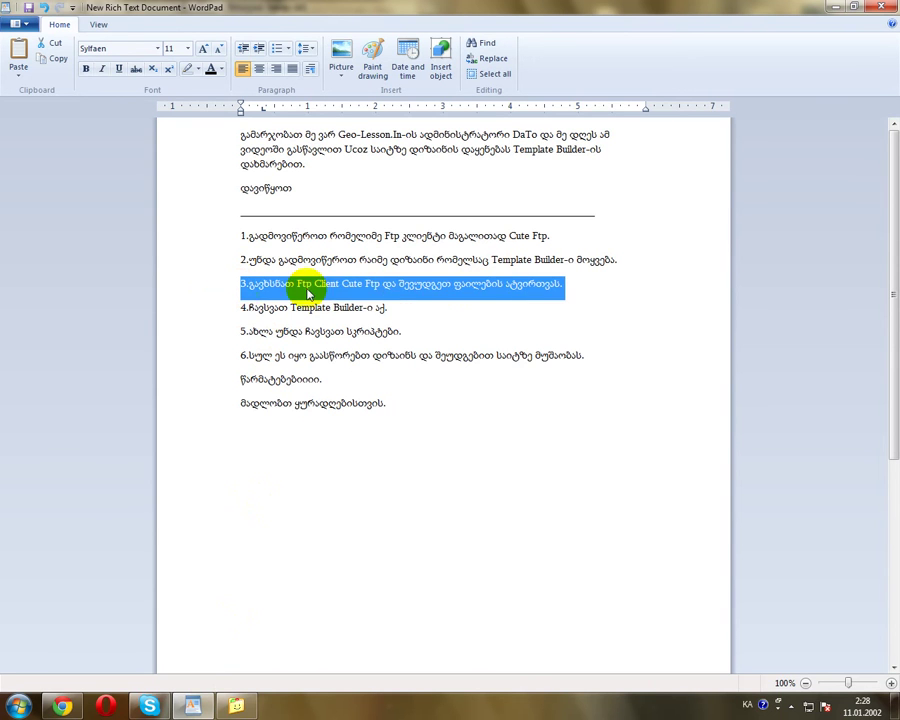
click(234, 307)
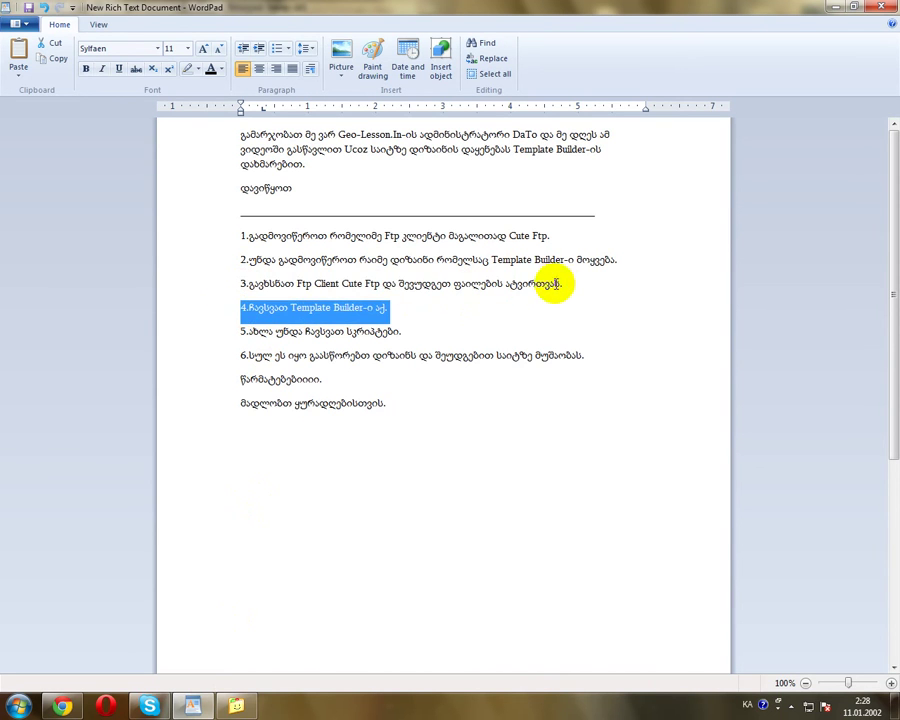
Step: Add the word "აიტვირთა" at the end of the third instruction and highlight the fourth instruction
click(562, 284)
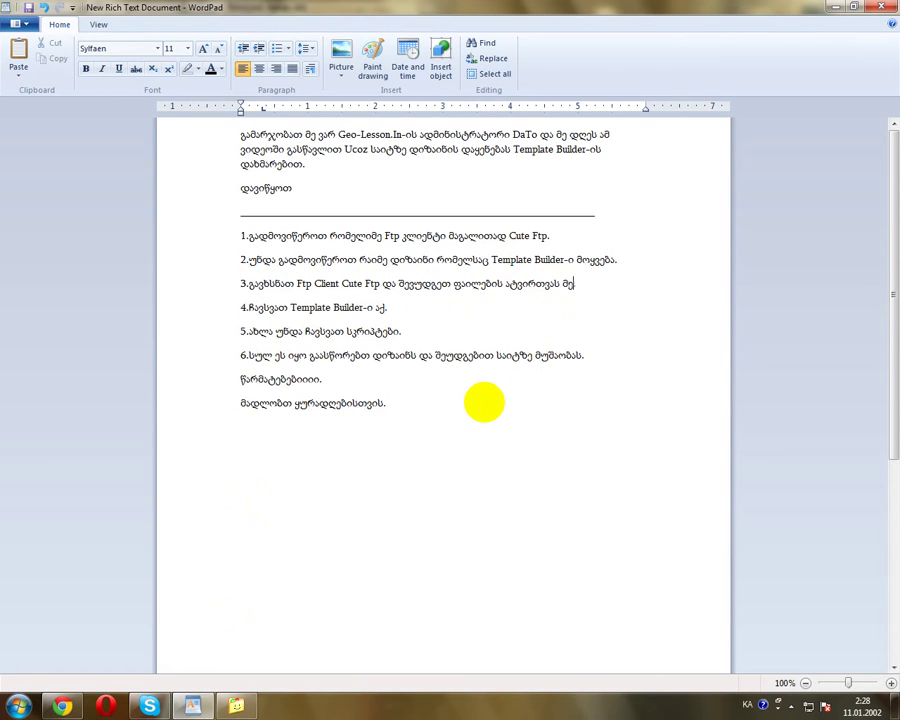
text(უკ)
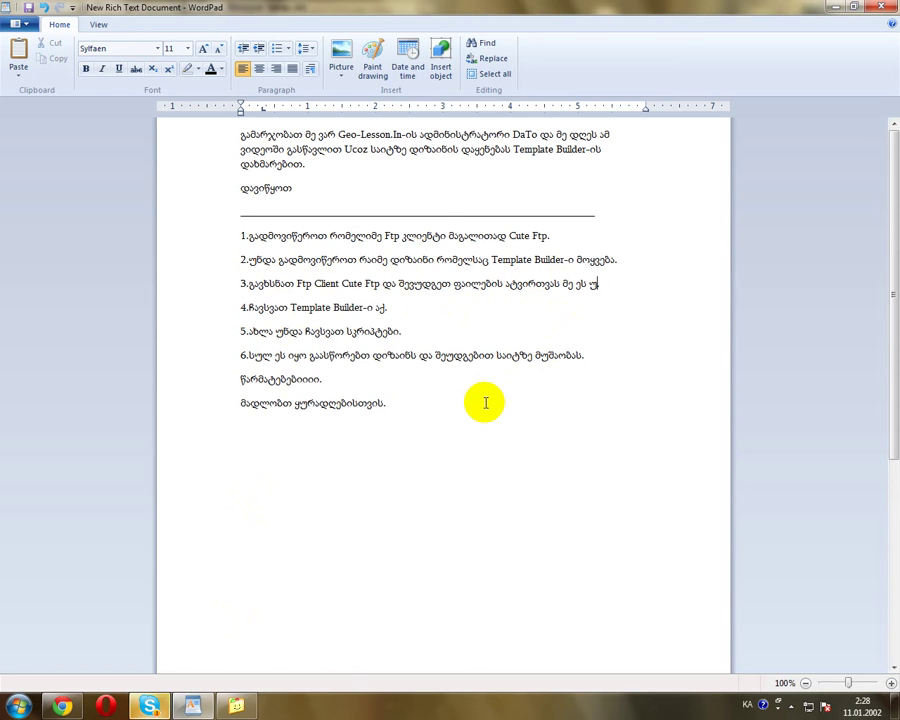
key(BackSpace)
key(BackSpace)
key(BackSpace)
key(BackSpace)
key(BackSpace)
key(BackSpace)
key(BackSpace)
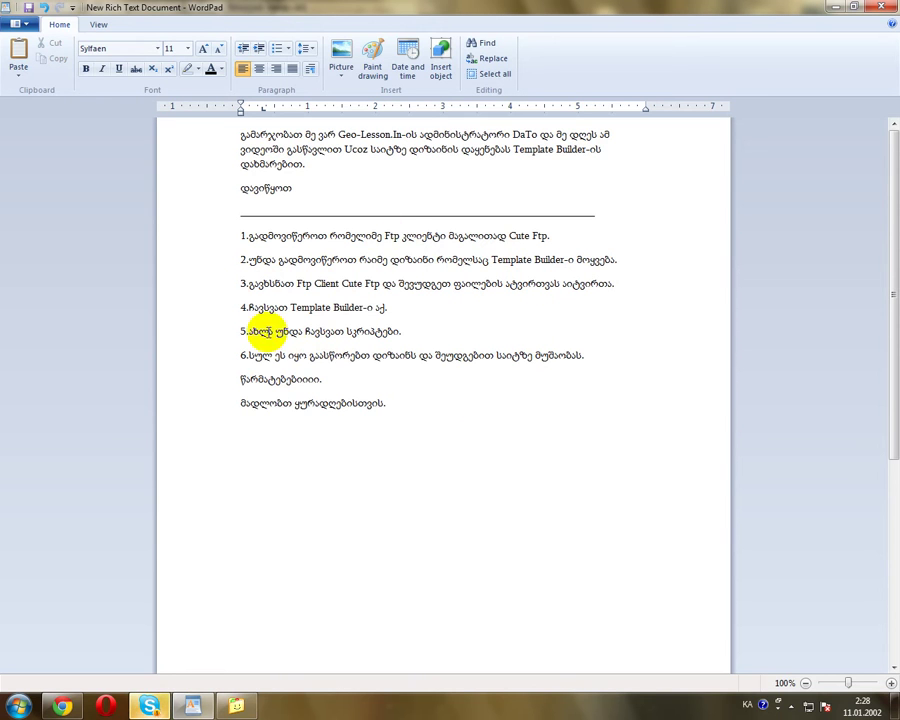
click(228, 309)
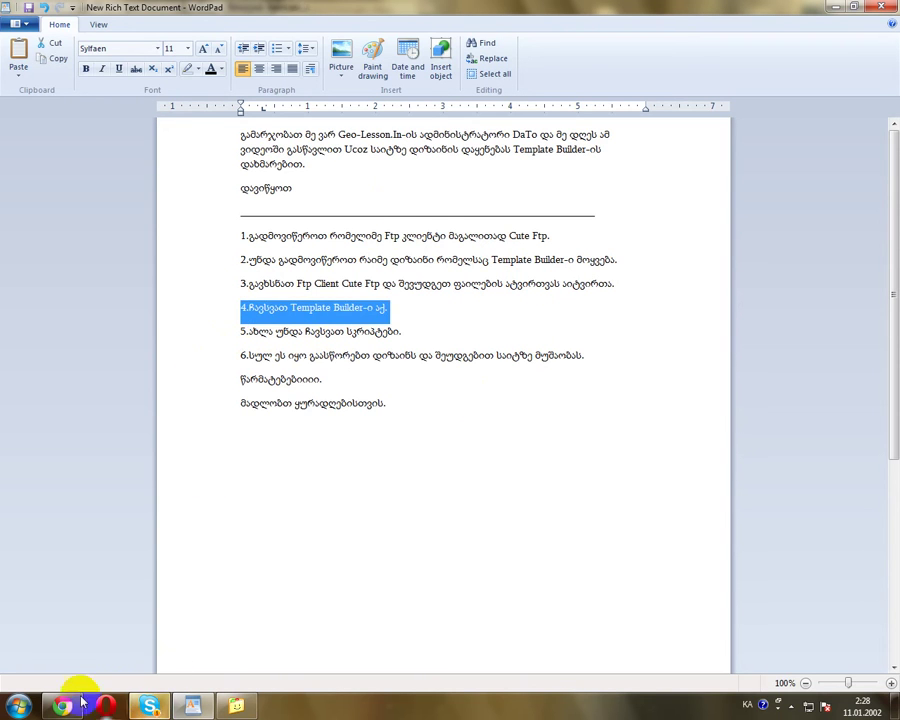
Step: Clear the desktop: minimize WordPad and Chrome, and close CuteFTP, the Skype window, the FTP store tab and Opera
click(831, 7)
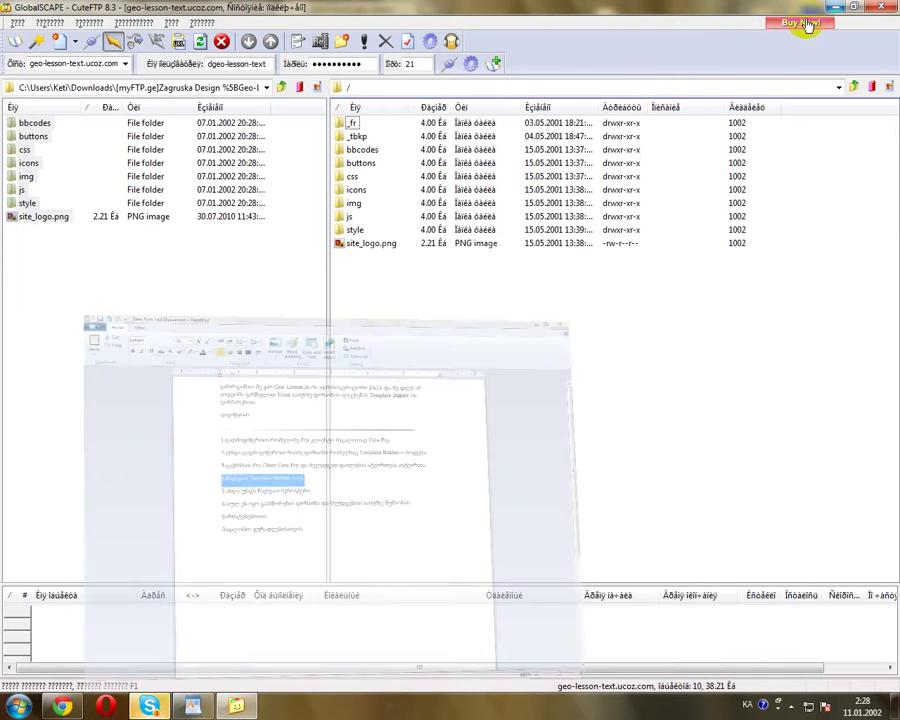
click(874, 8)
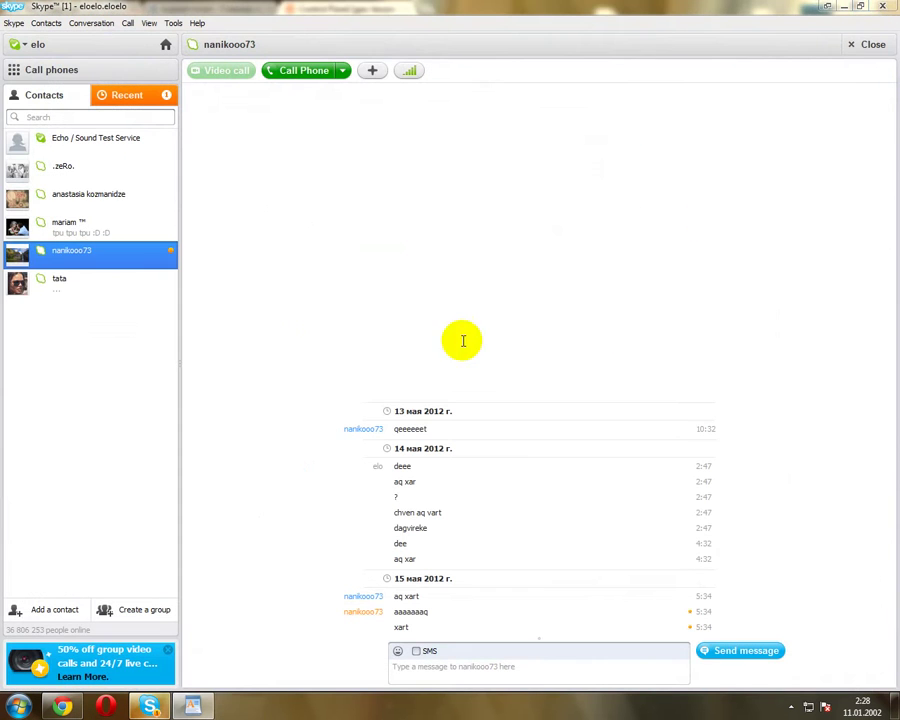
click(878, 8)
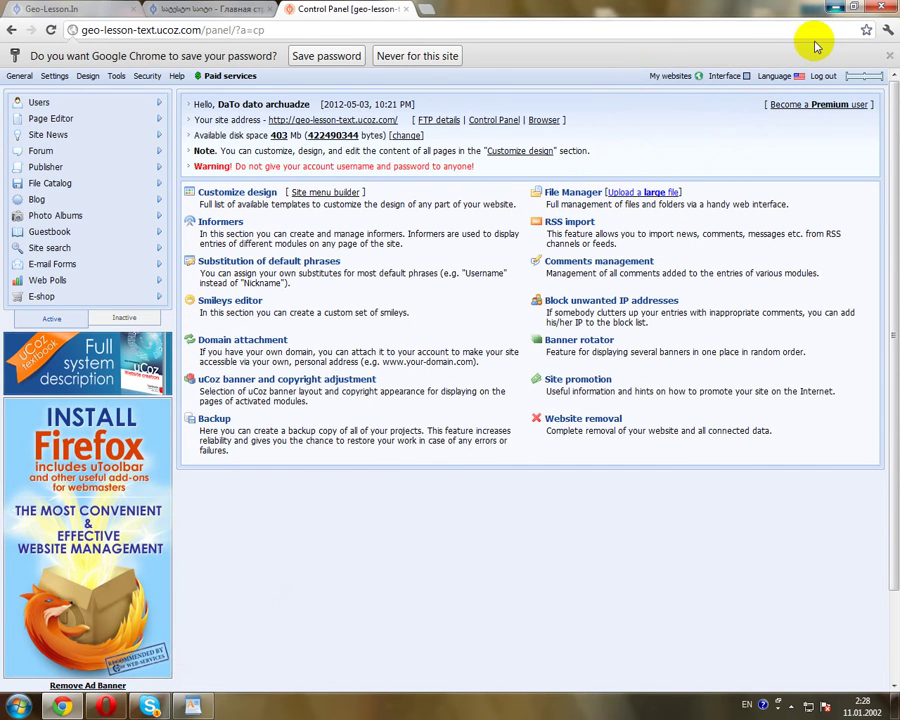
click(834, 8)
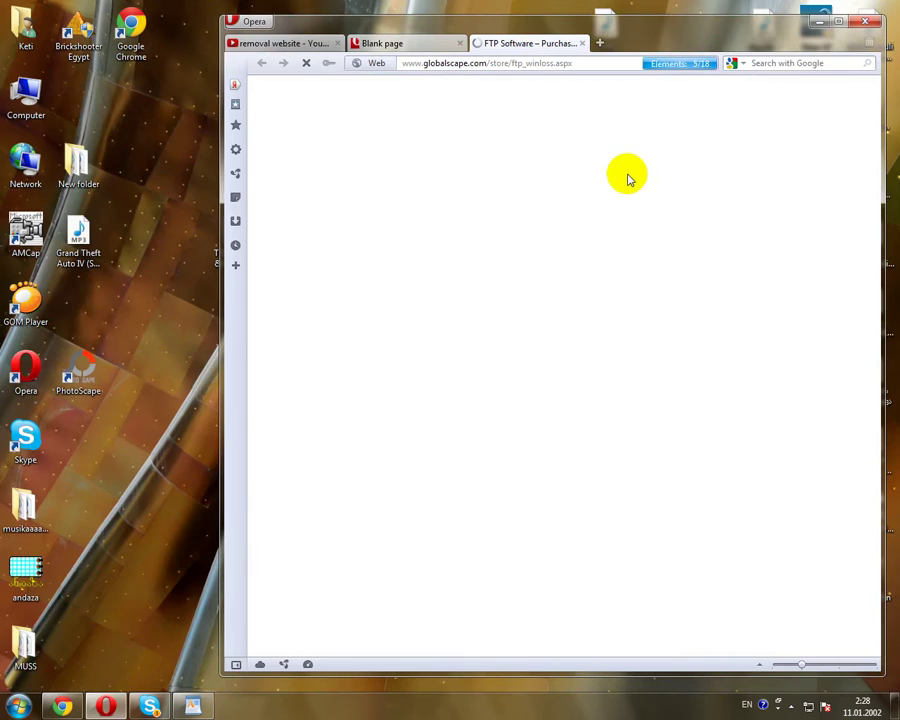
click(585, 44)
click(868, 22)
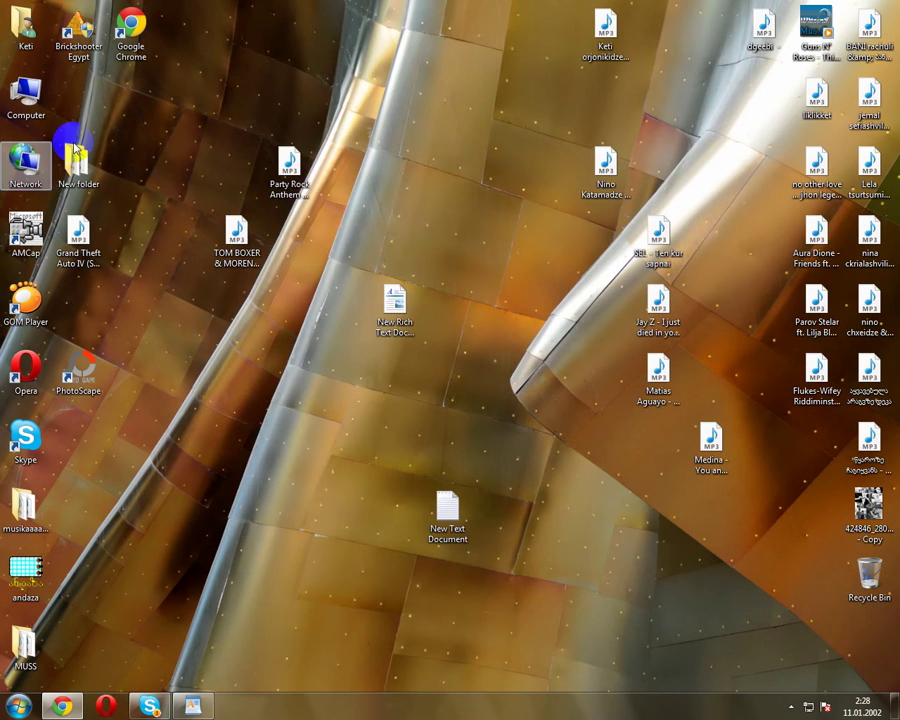
Step: Open the zagruzka [Geo-Lesson.In] folder inside the extracted Zagruska Design folder in the user's Downloads
double_click(25, 35)
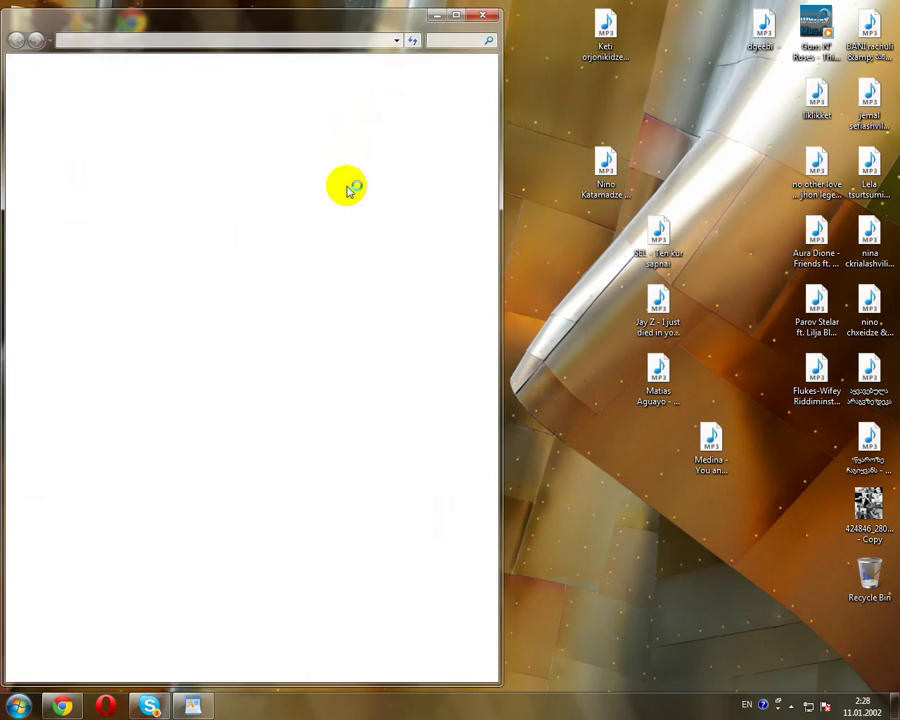
double_click(252, 184)
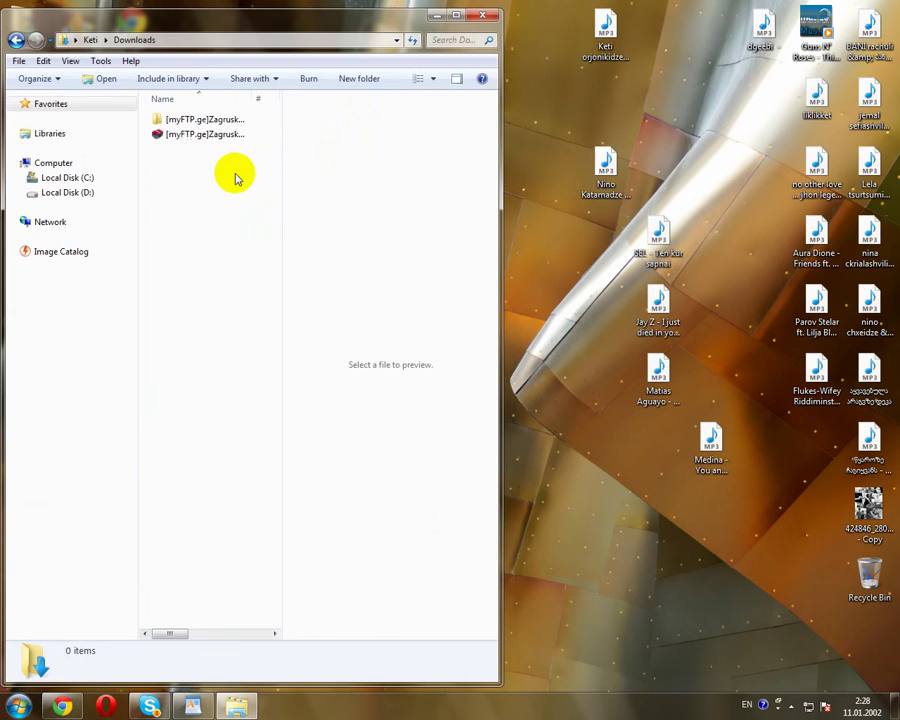
click(188, 122)
double_click(190, 121)
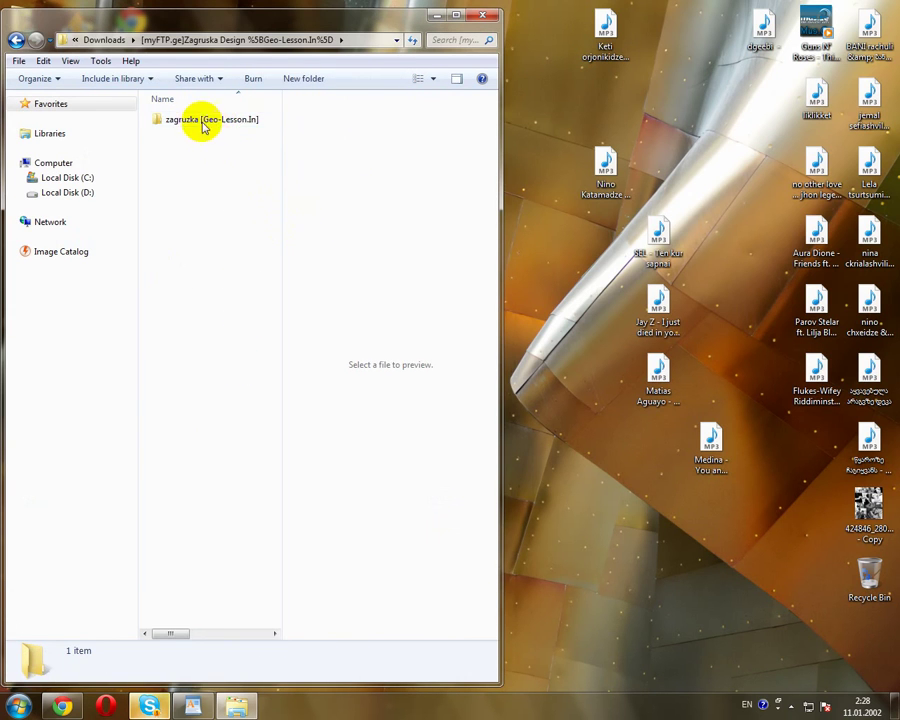
double_click(201, 122)
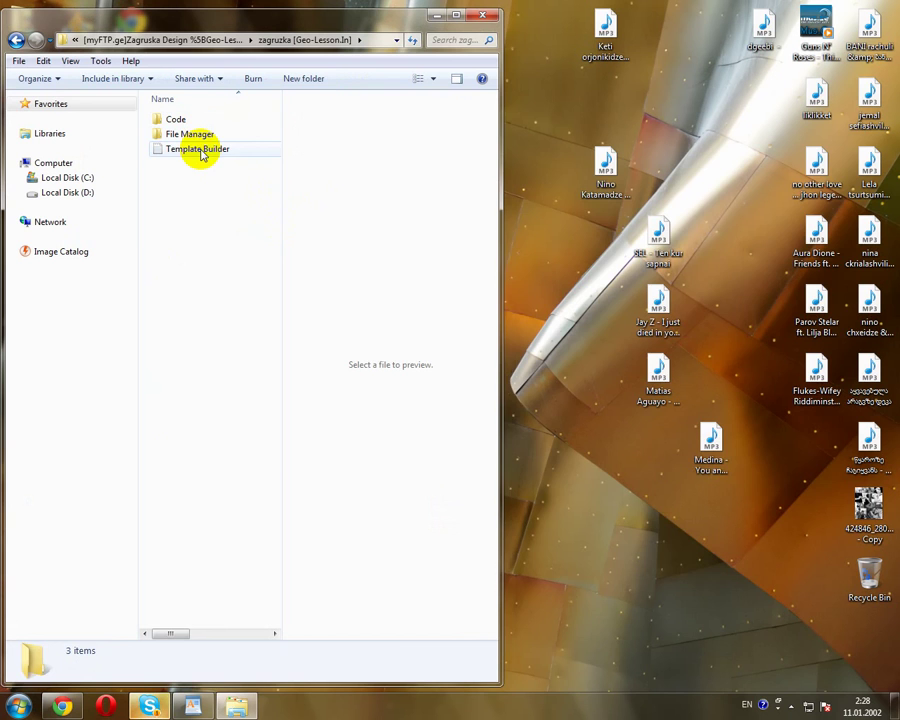
Step: Copy the entire code from the Template Builder text file and close the file
double_click(201, 150)
key(ctrl+a)
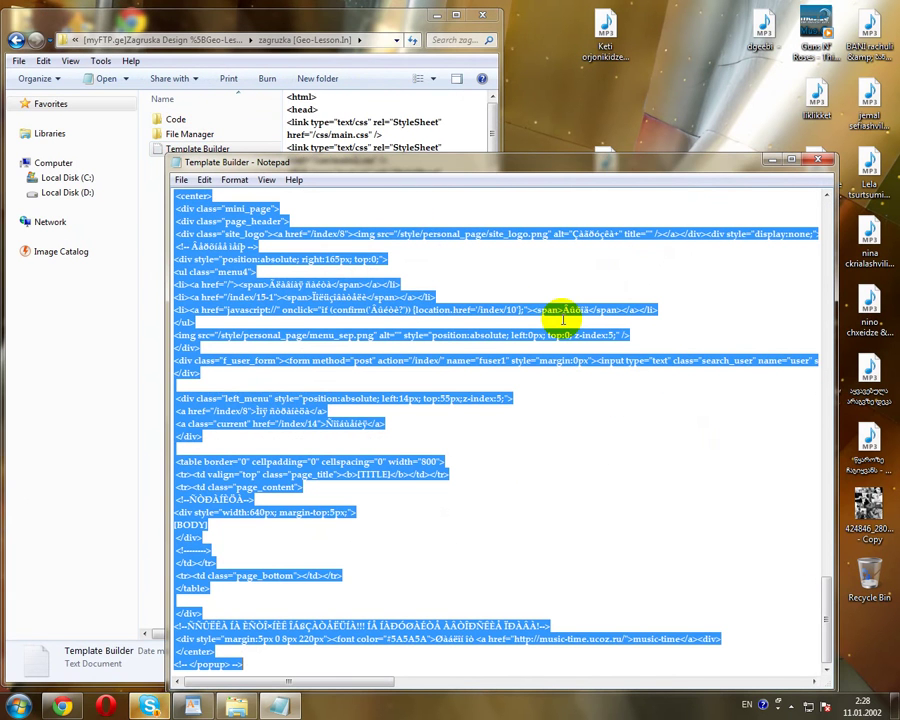
right_click(202, 335)
click(230, 386)
click(532, 245)
click(818, 160)
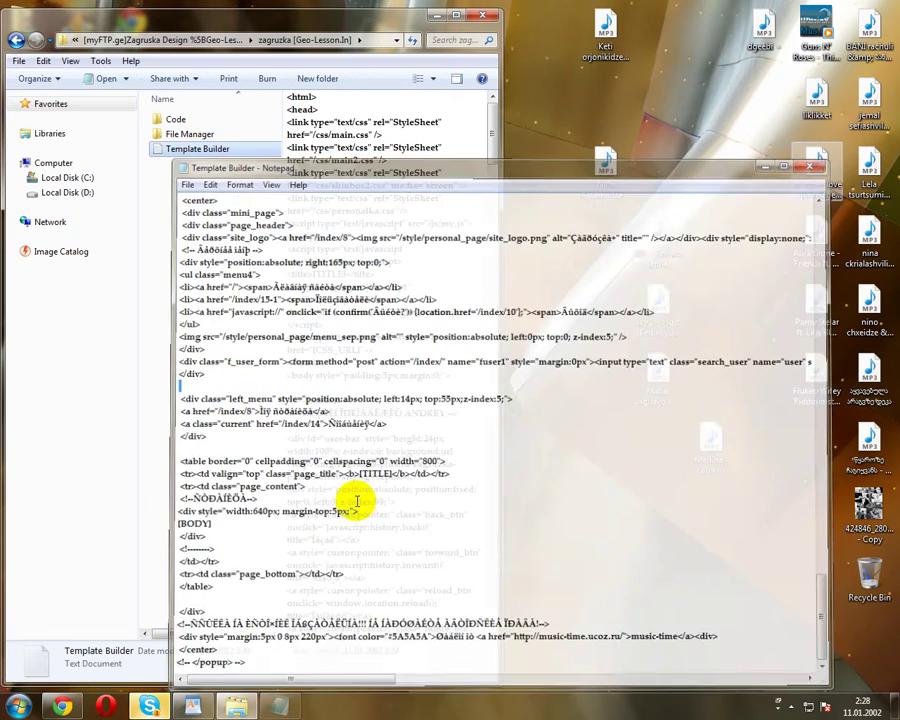
Step: Switch to Chrome and open the Template builder from the site's design customization section
click(66, 707)
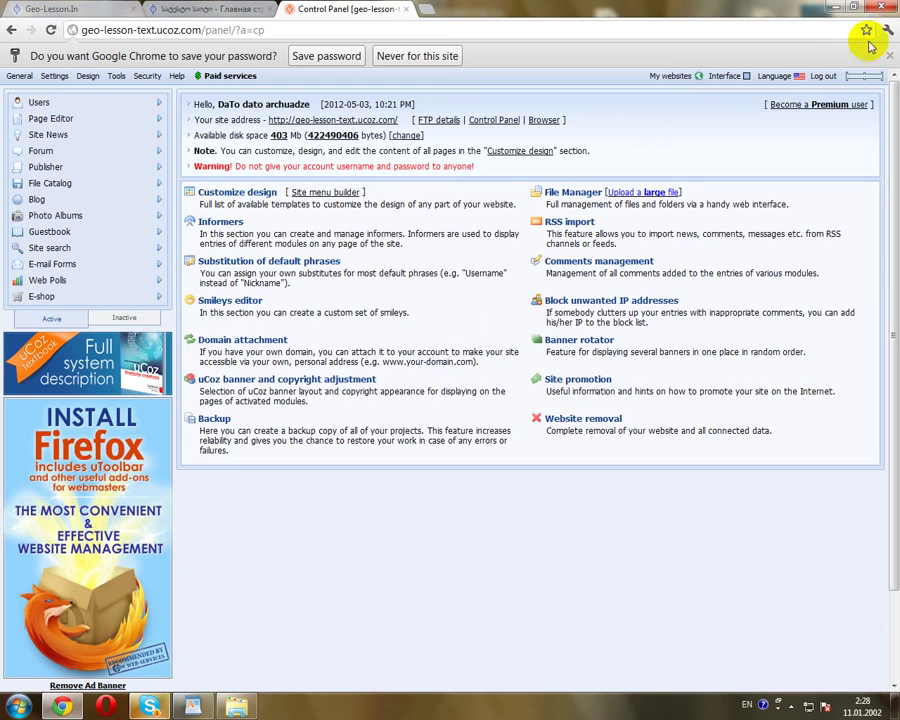
click(217, 195)
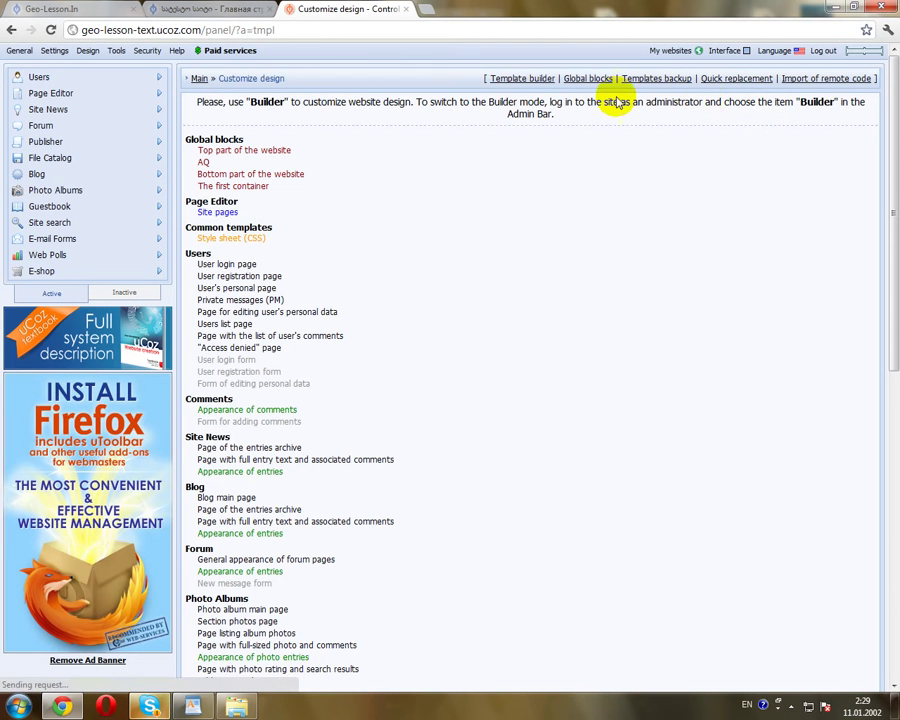
click(518, 79)
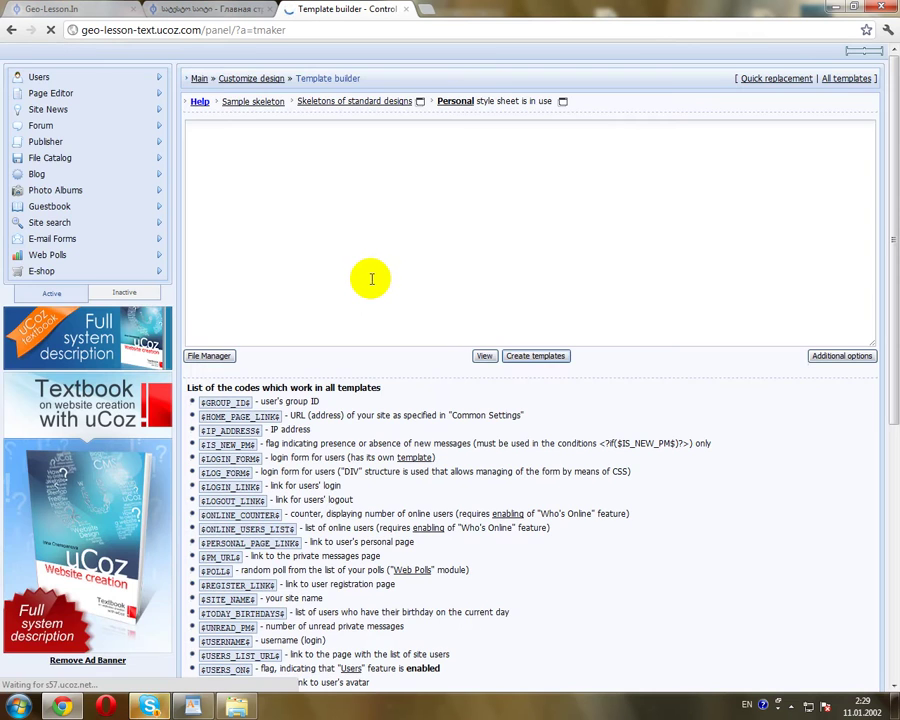
Step: Paste the copied code into the empty Template builder editor, create the templates from it and confirm
click(371, 278)
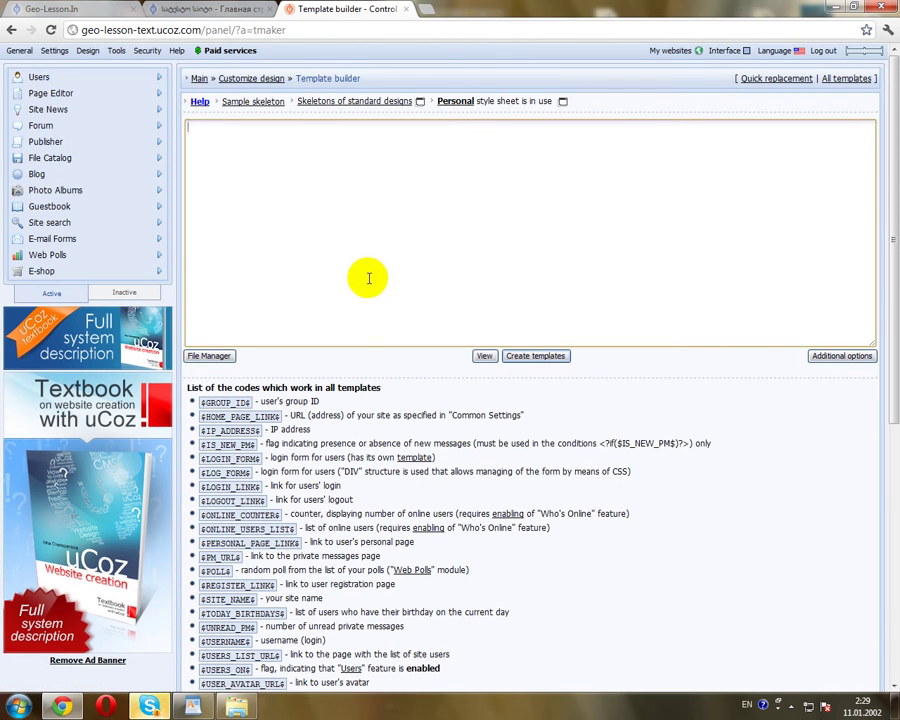
key(ctrl+v)
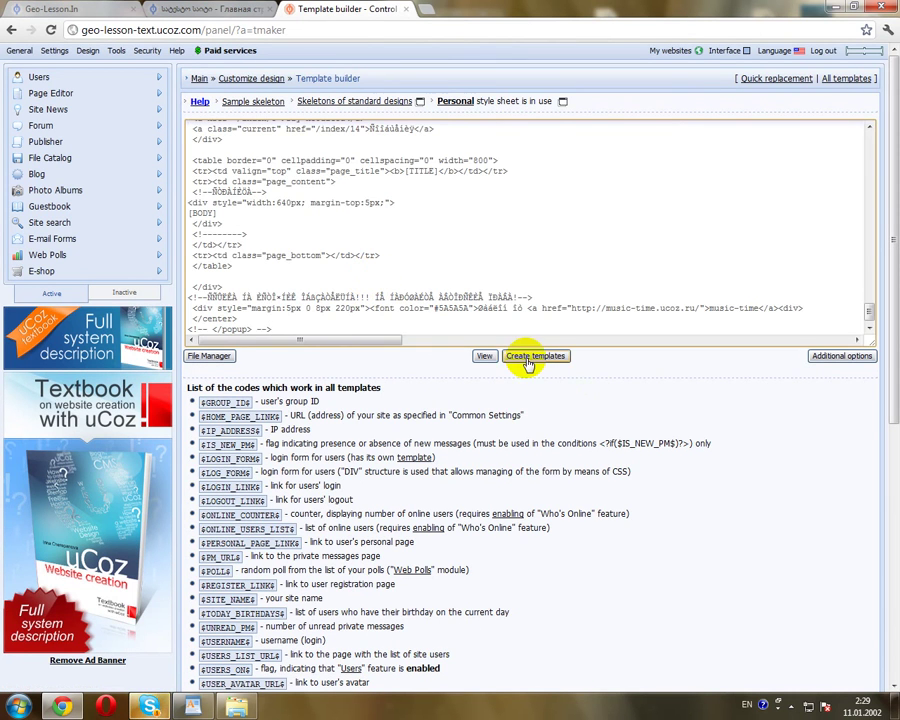
click(530, 358)
click(466, 369)
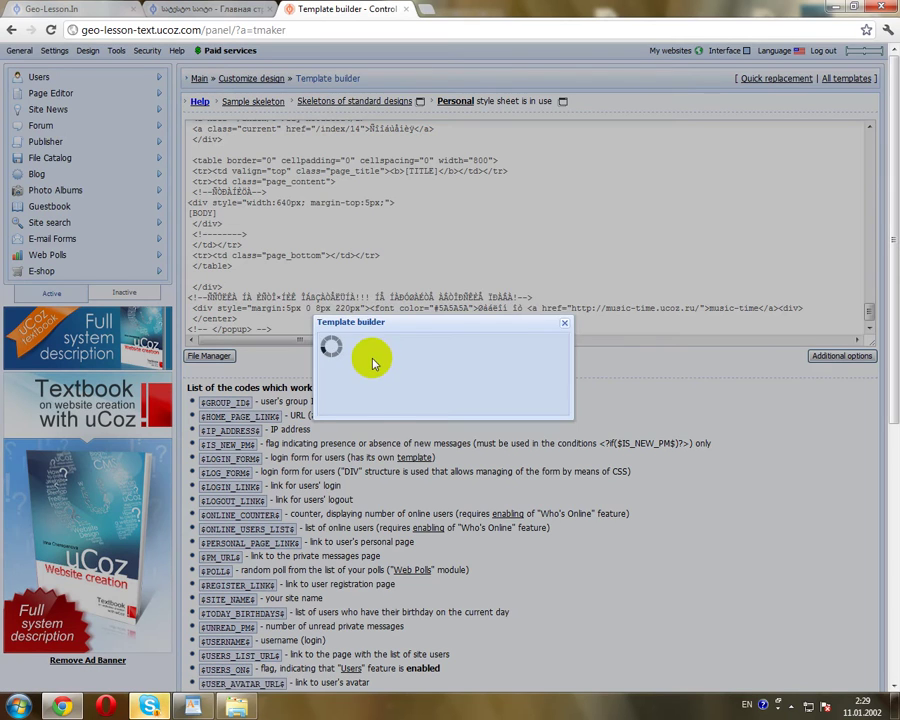